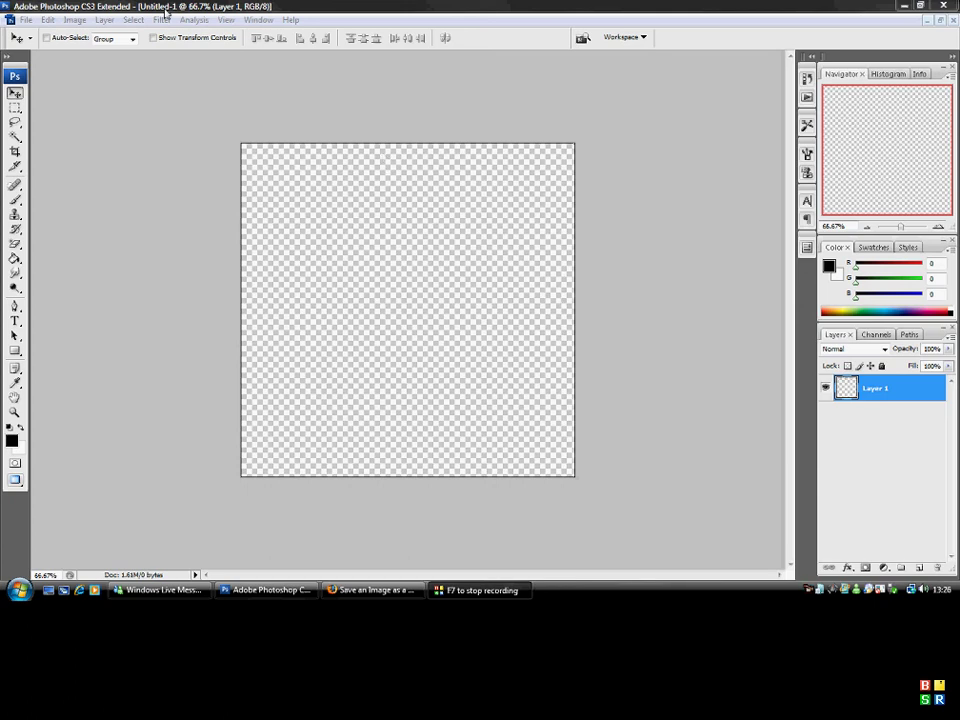
Step: Fill the empty canvas layer with black using the Paint Bucket
left_click(163, 18)
left_click(168, 7)
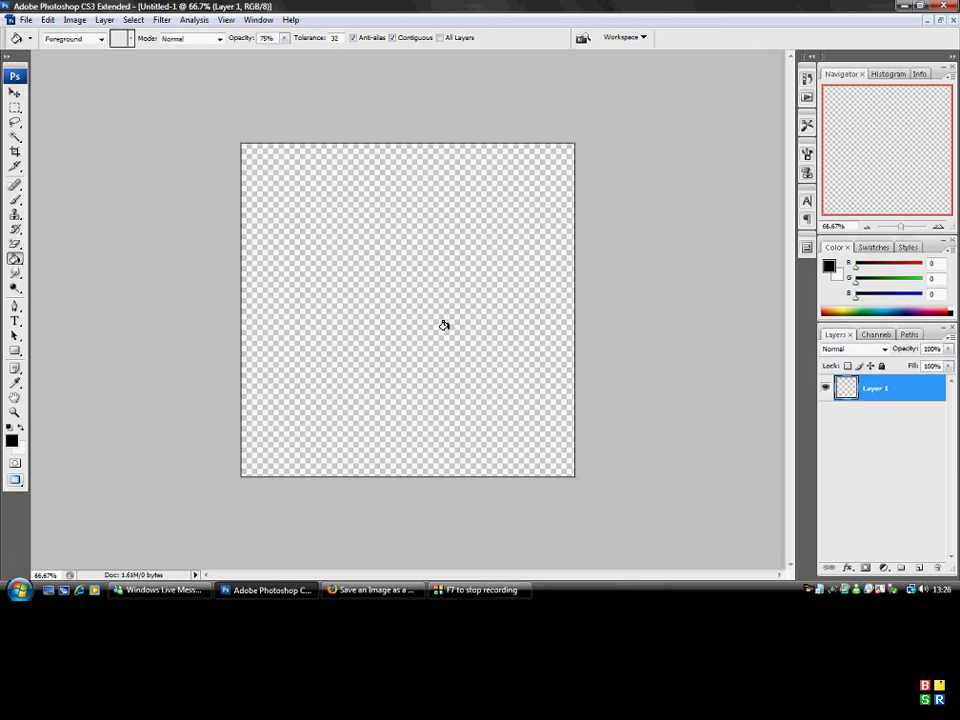
left_click(445, 326)
left_click(444, 325)
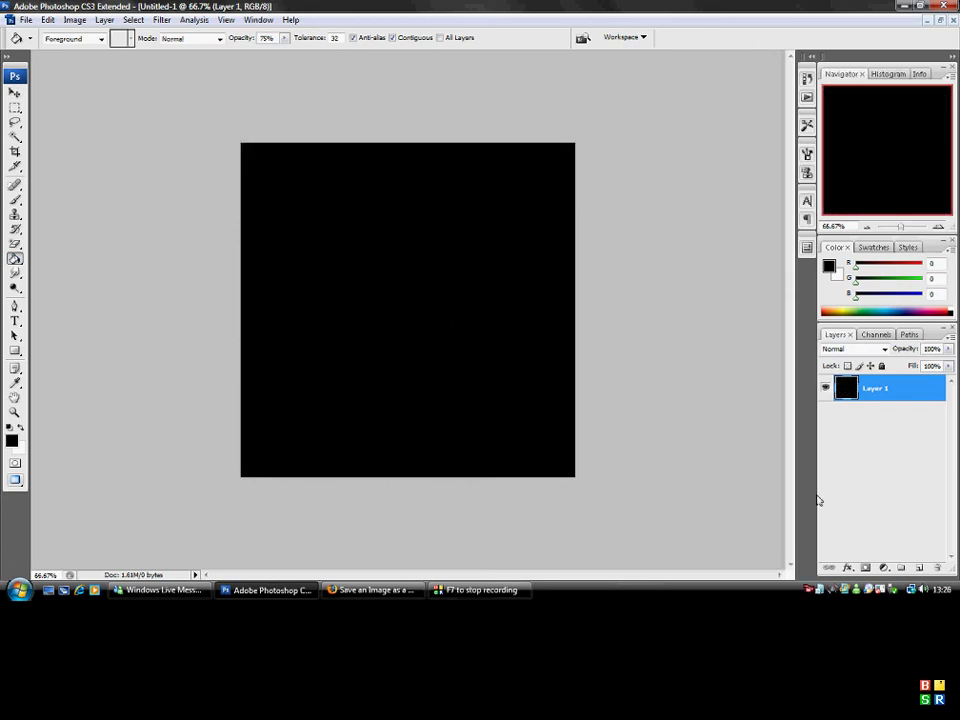
left_click(921, 568)
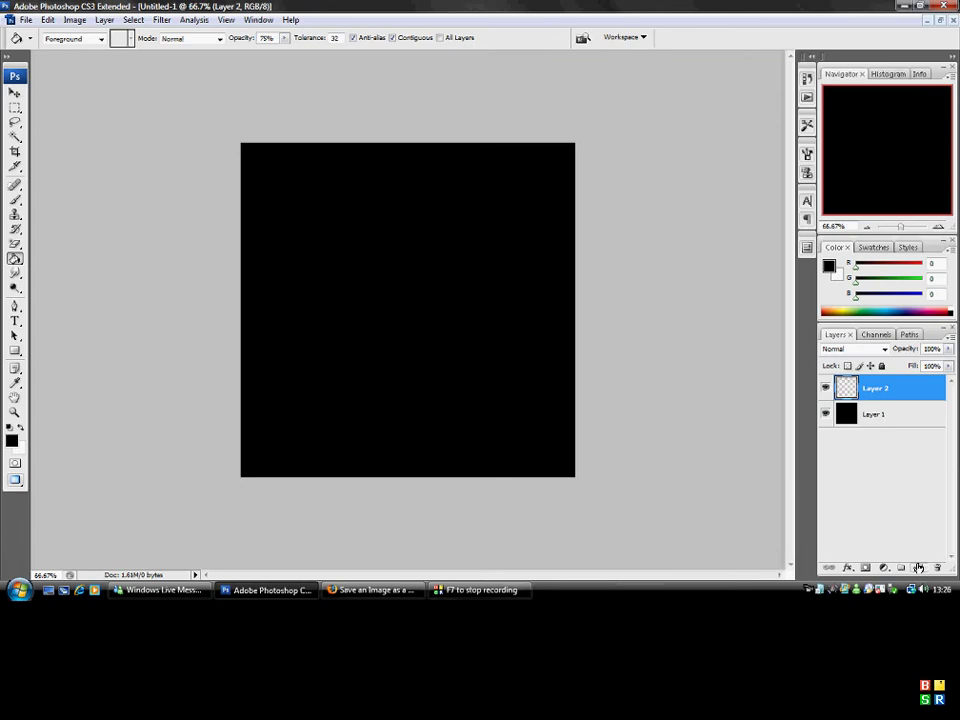
left_click(162, 20)
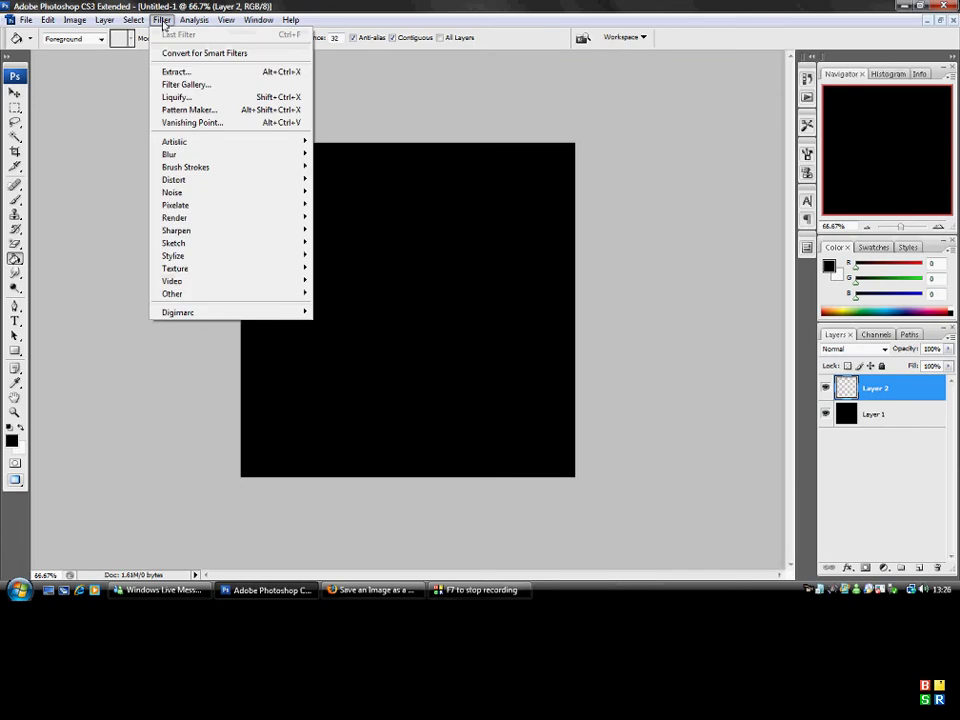
left_click(74, 119)
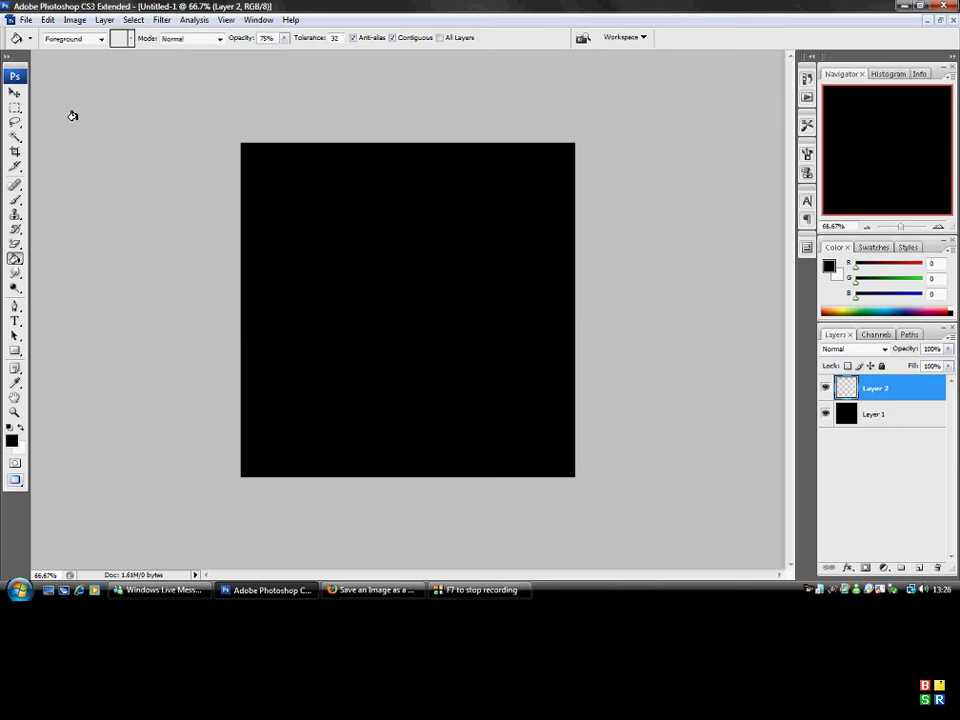
right_click(885, 394)
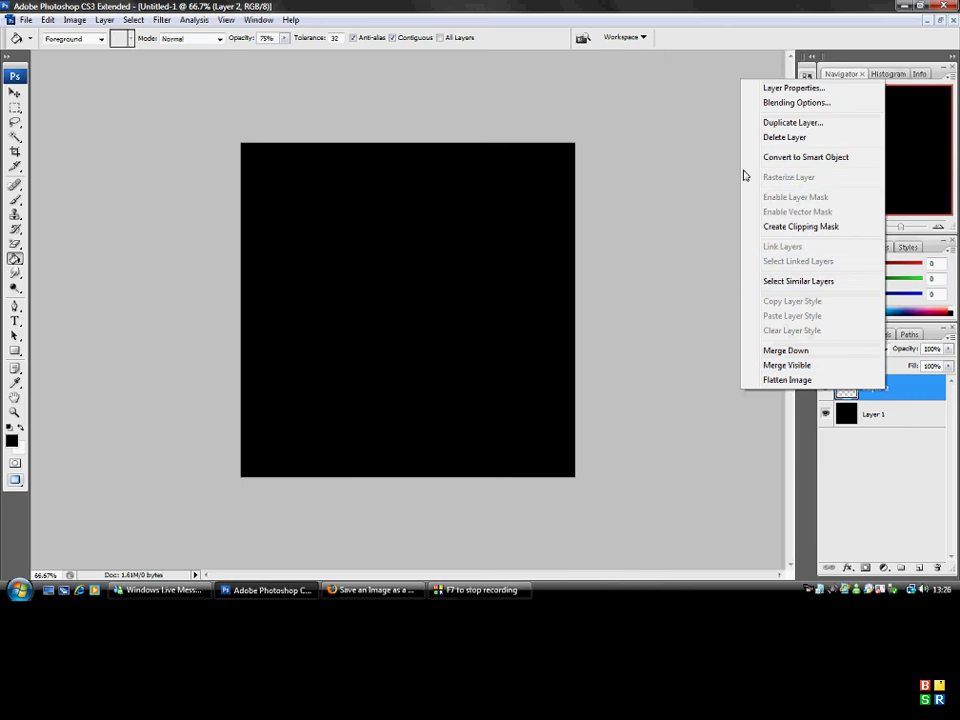
left_click(775, 137)
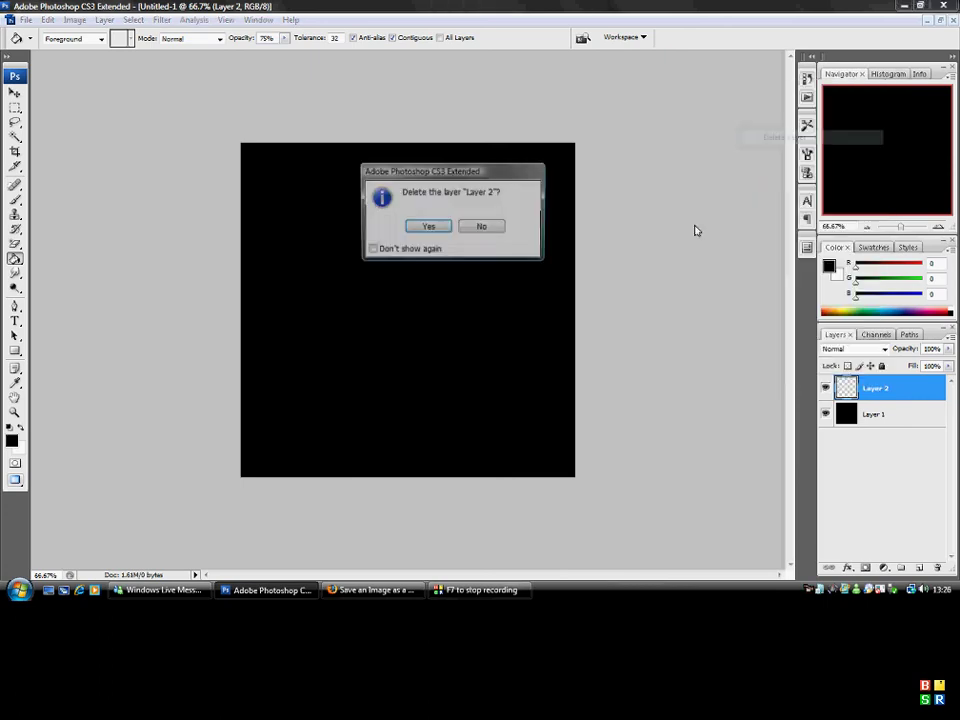
left_click(429, 228)
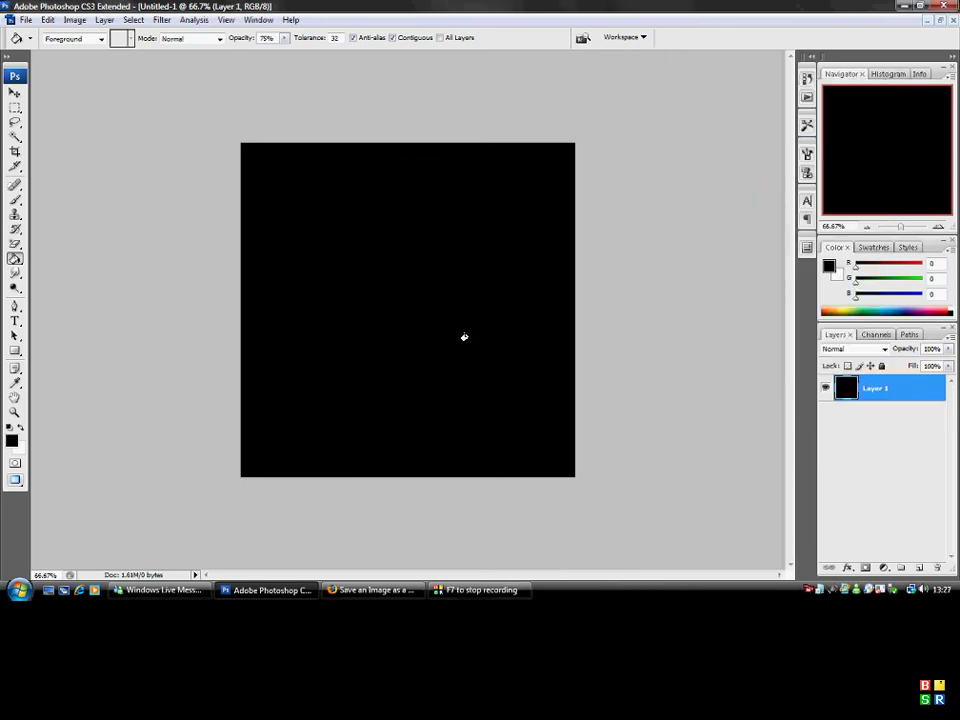
Step: Render a 50-300mm Zoom lens flare at the center of the black layer with brightness slightly above 100%
left_click(161, 20)
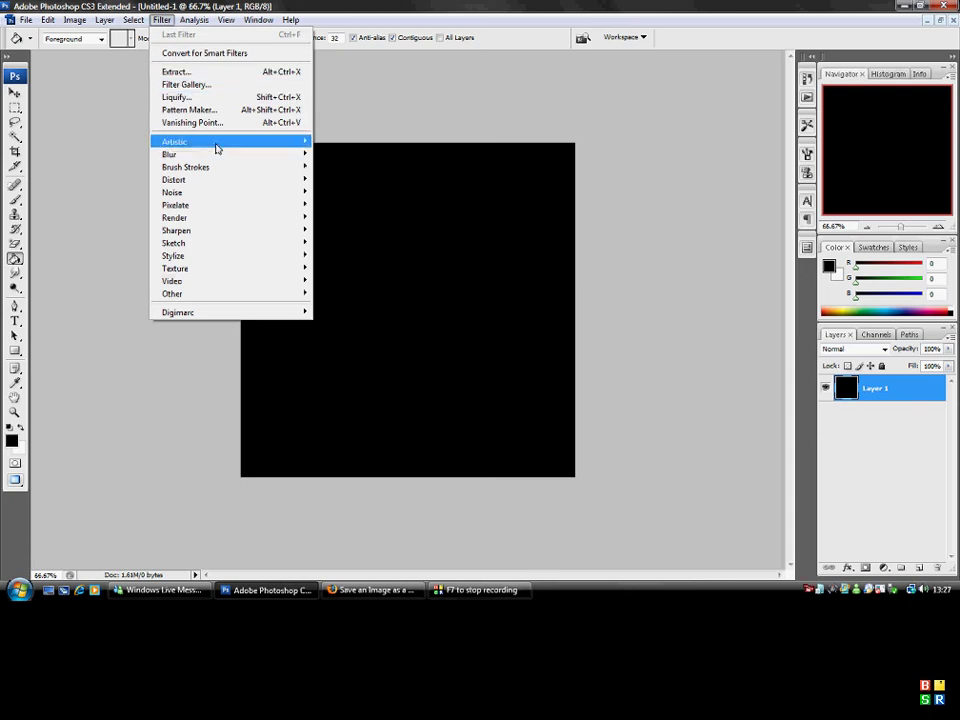
mouse_move(216, 153)
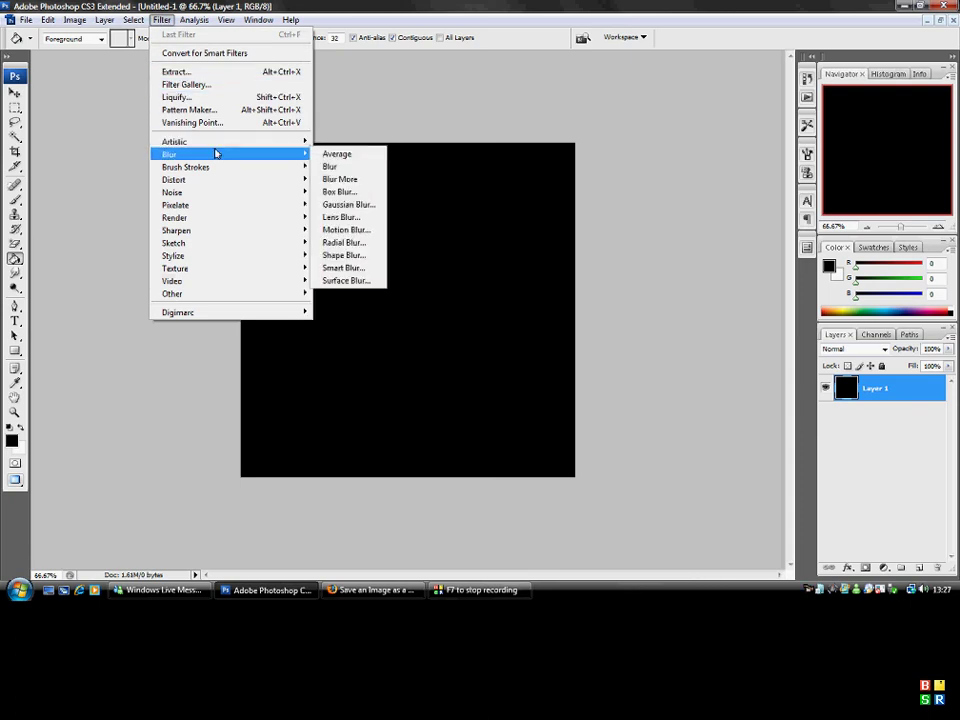
mouse_move(207, 220)
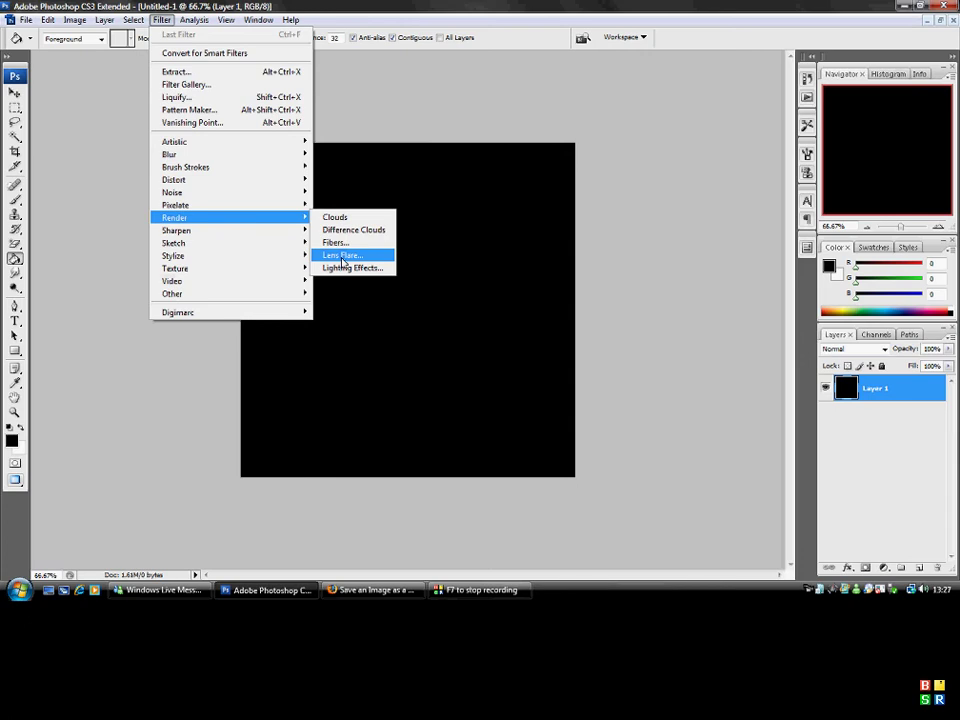
left_click(342, 261)
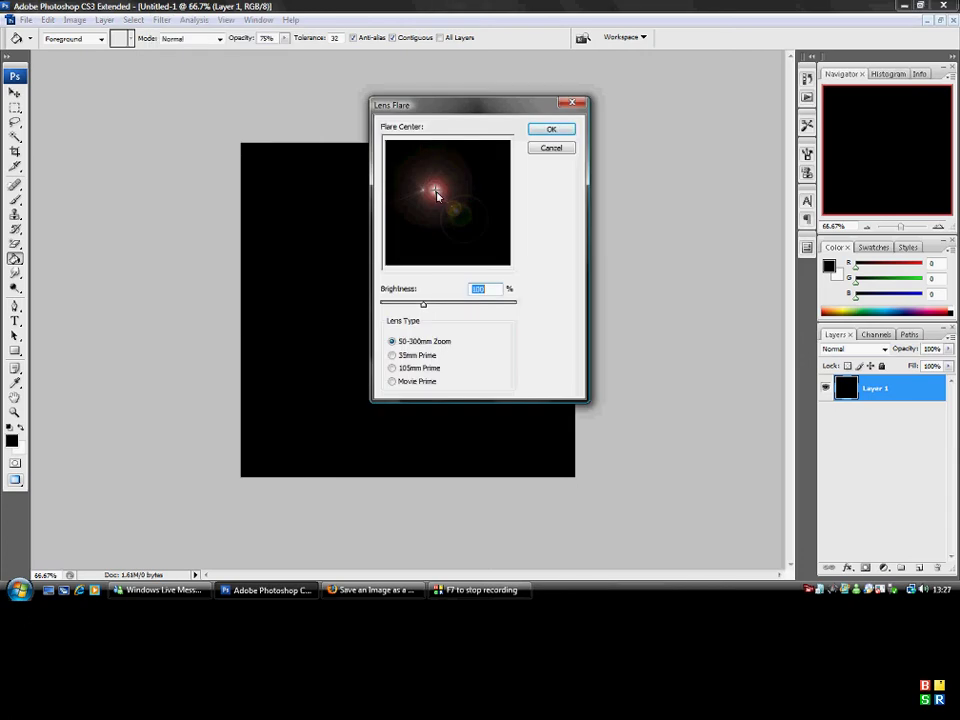
left_click(444, 202)
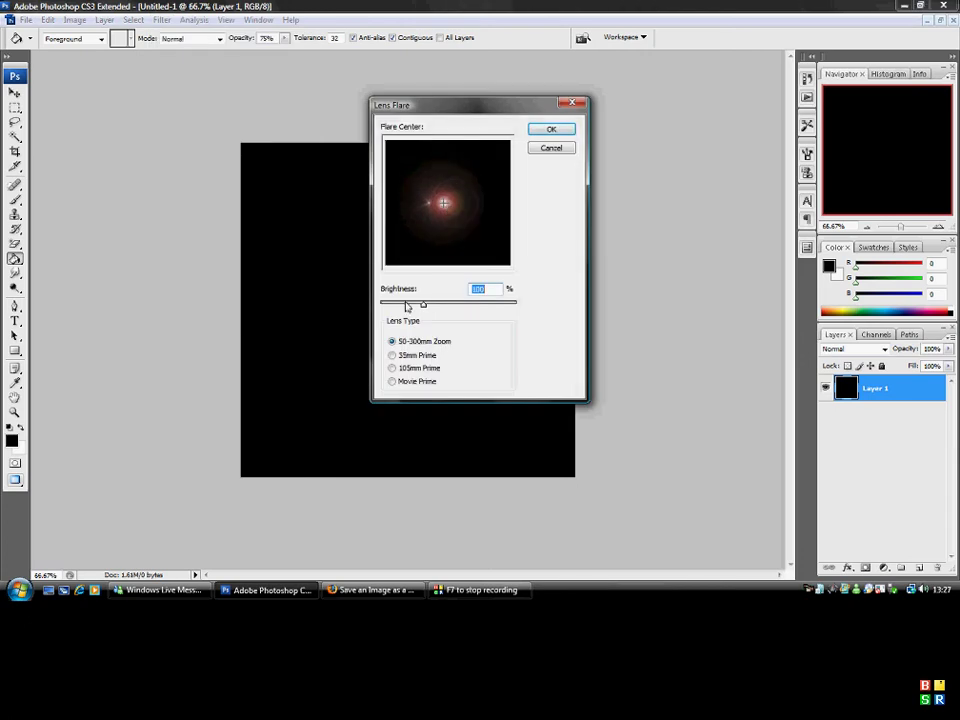
left_click_drag(425, 310, 439, 311)
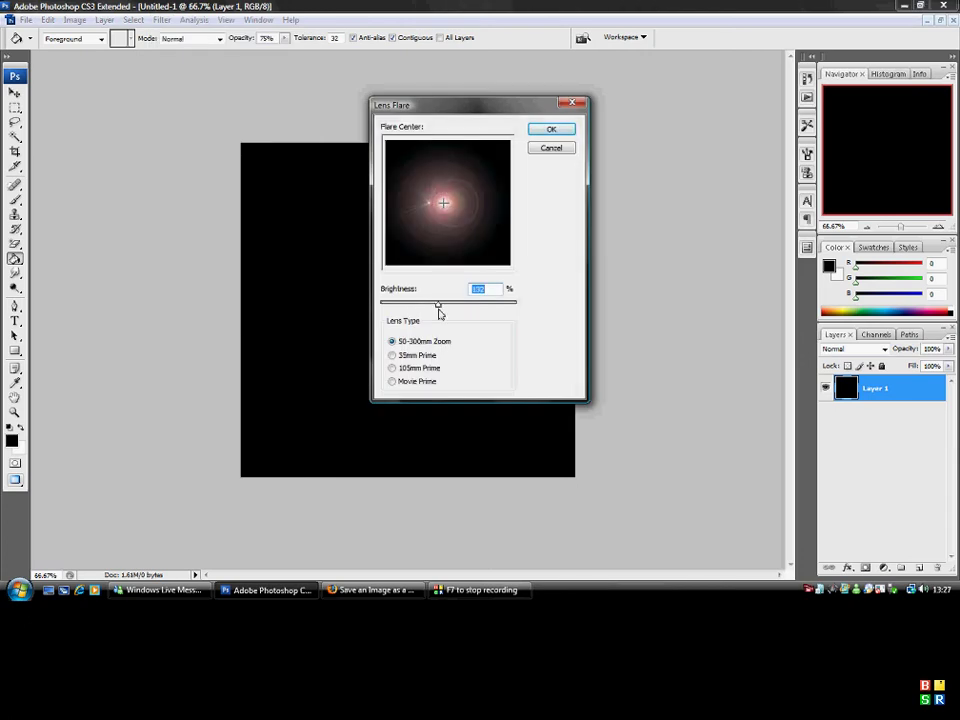
left_click(391, 356)
left_click(391, 343)
double_click(495, 287)
type("100")
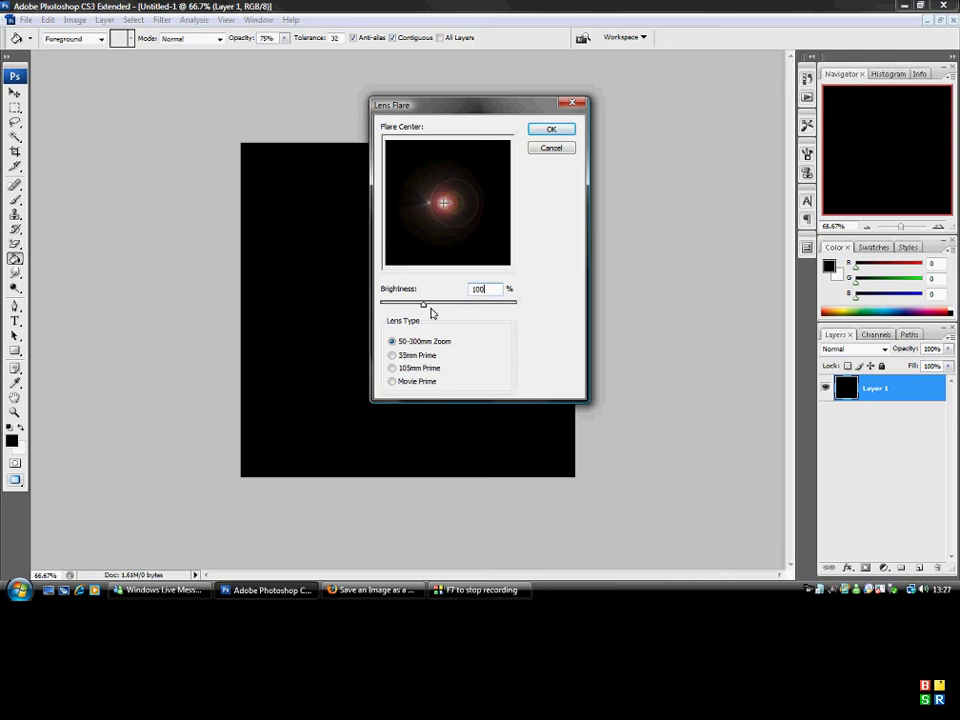
left_click_drag(420, 309, 431, 306)
left_click(552, 127)
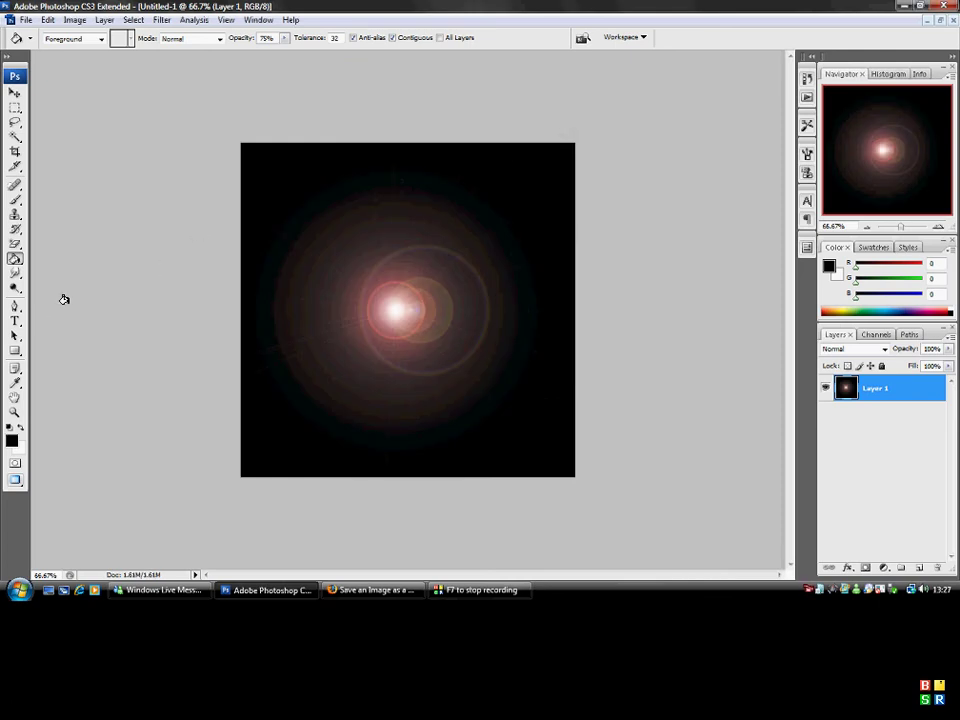
Step: Set up the Smudge tool with a soft round brush of 80 px diameter
left_click(15, 273)
right_click(414, 279)
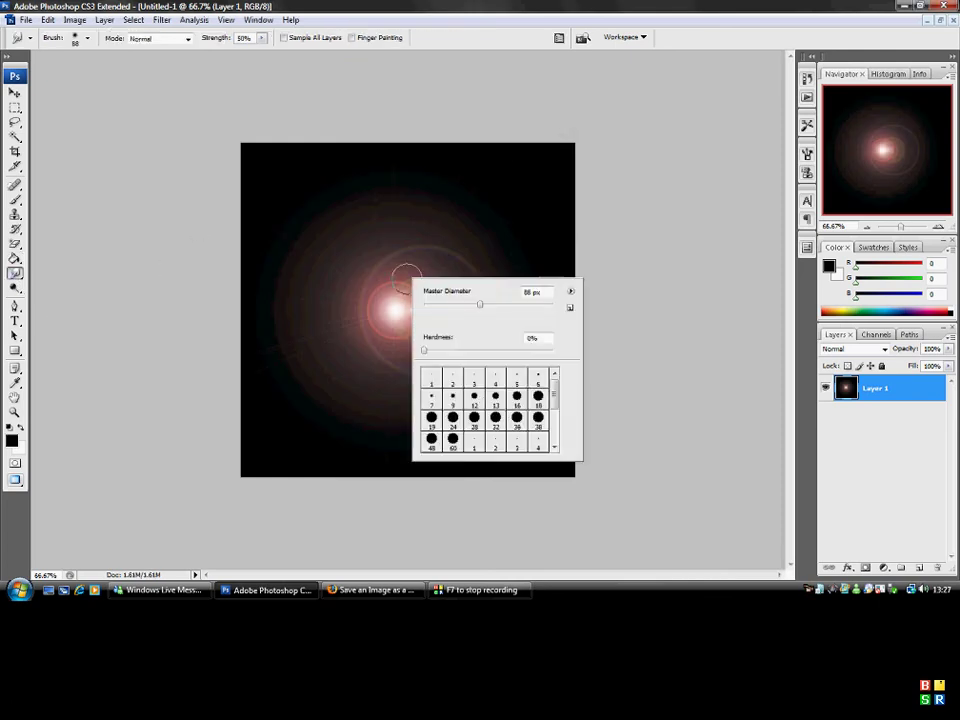
scroll(484, 402, "down", 3)
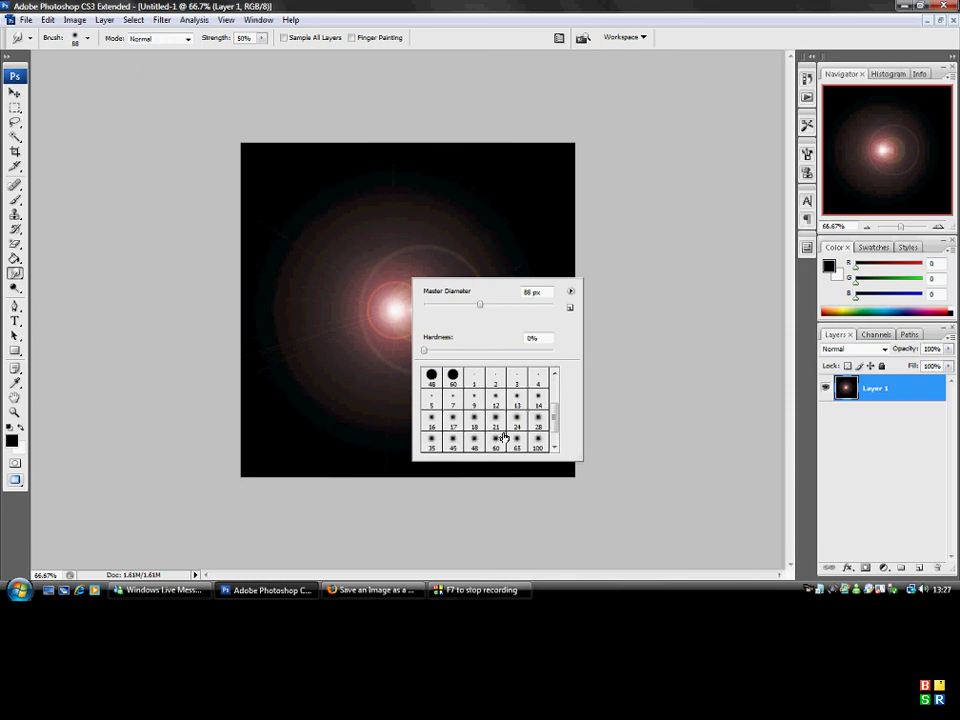
left_click(495, 449)
left_click_drag(462, 305, 475, 306)
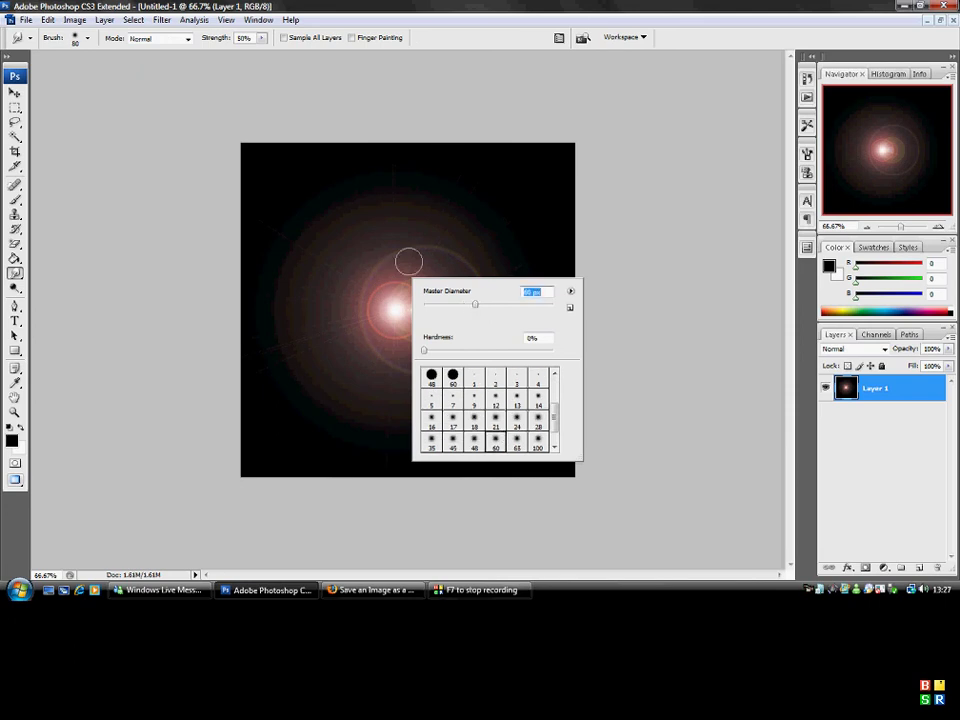
key("Return")
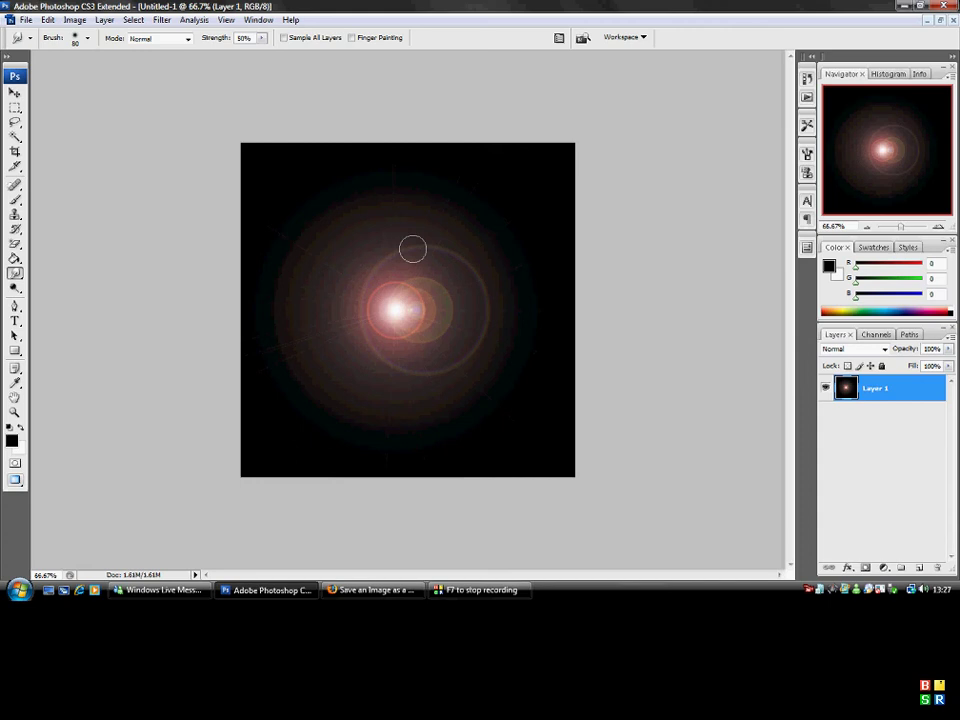
Step: Smudge the lens flare outward from its bright center in all directions to form an irregular, spiky starburst
mouse_move(551, 281)
left_mouse_down()
mouse_move(383, 336)
mouse_move(385, 320)
mouse_move(432, 322)
mouse_move(464, 372)
mouse_move(502, 388)
mouse_move(535, 373)
mouse_move(506, 384)
left_mouse_up()
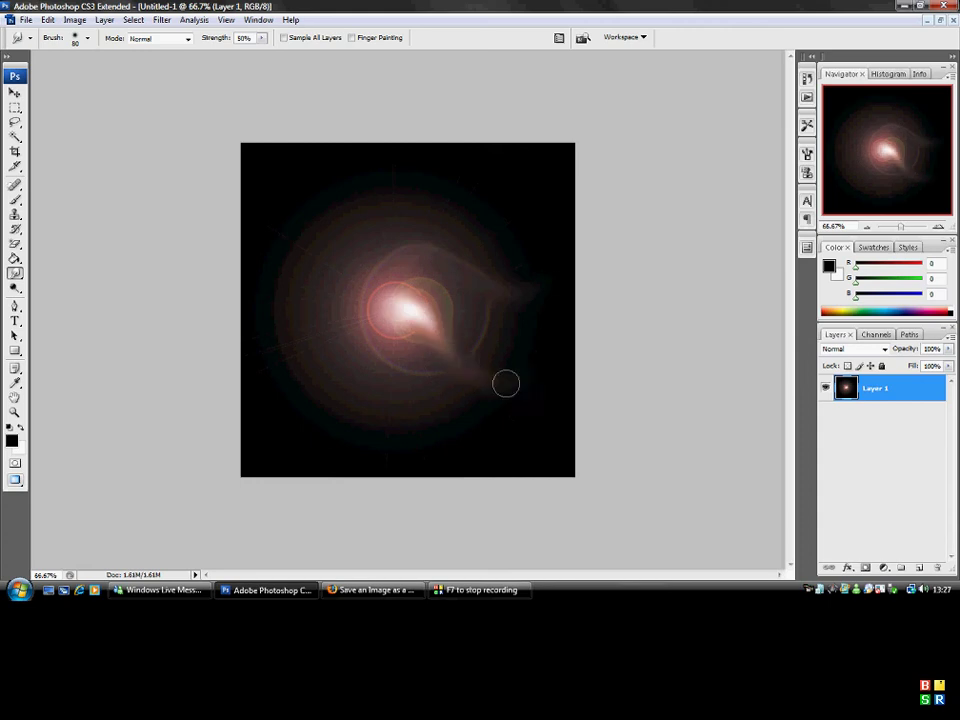
mouse_move(391, 304)
left_mouse_down()
mouse_move(329, 393)
mouse_move(270, 406)
mouse_move(245, 386)
left_mouse_up()
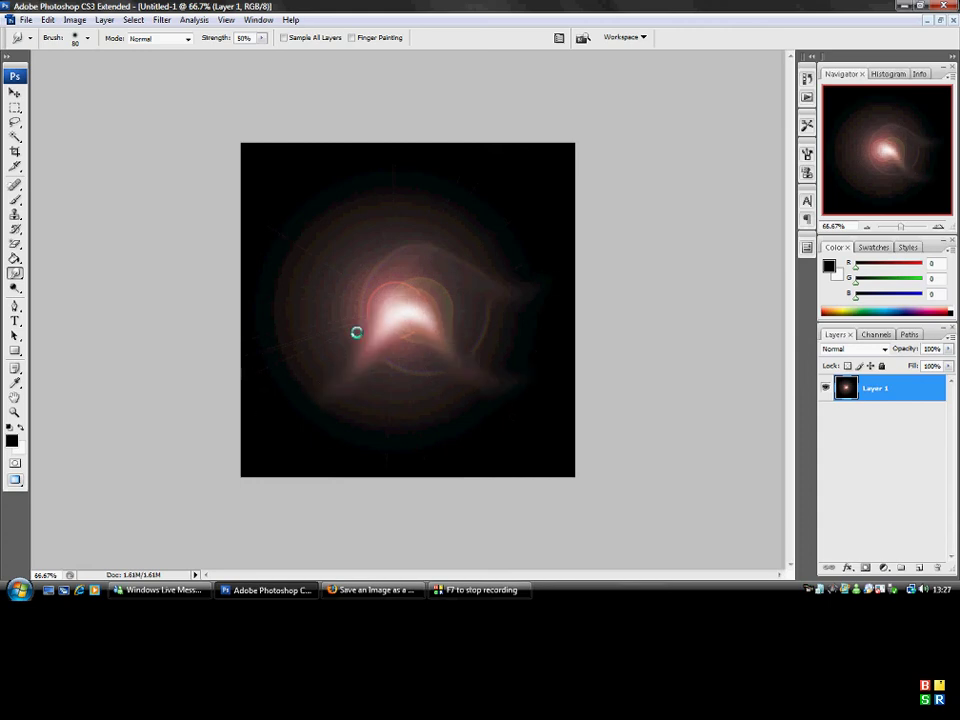
mouse_move(403, 309)
left_mouse_down()
mouse_move(261, 326)
mouse_move(221, 317)
mouse_move(215, 295)
mouse_move(333, 278)
mouse_move(417, 310)
mouse_move(466, 256)
mouse_move(521, 230)
mouse_move(514, 176)
left_mouse_up()
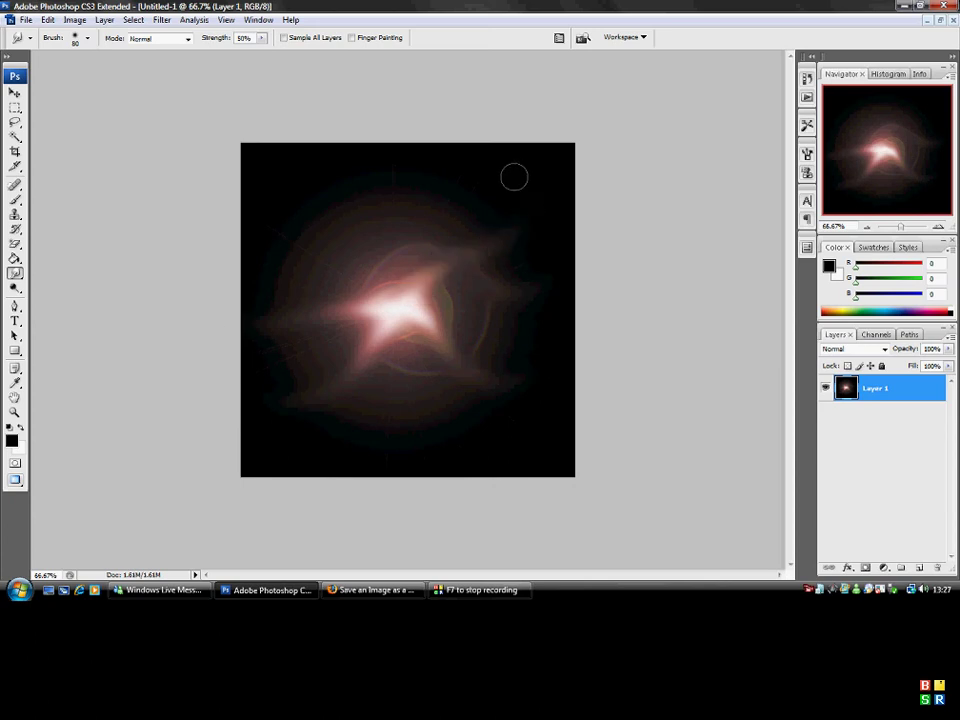
mouse_move(386, 304)
left_mouse_down()
mouse_move(376, 265)
mouse_move(432, 192)
mouse_move(486, 154)
left_mouse_up()
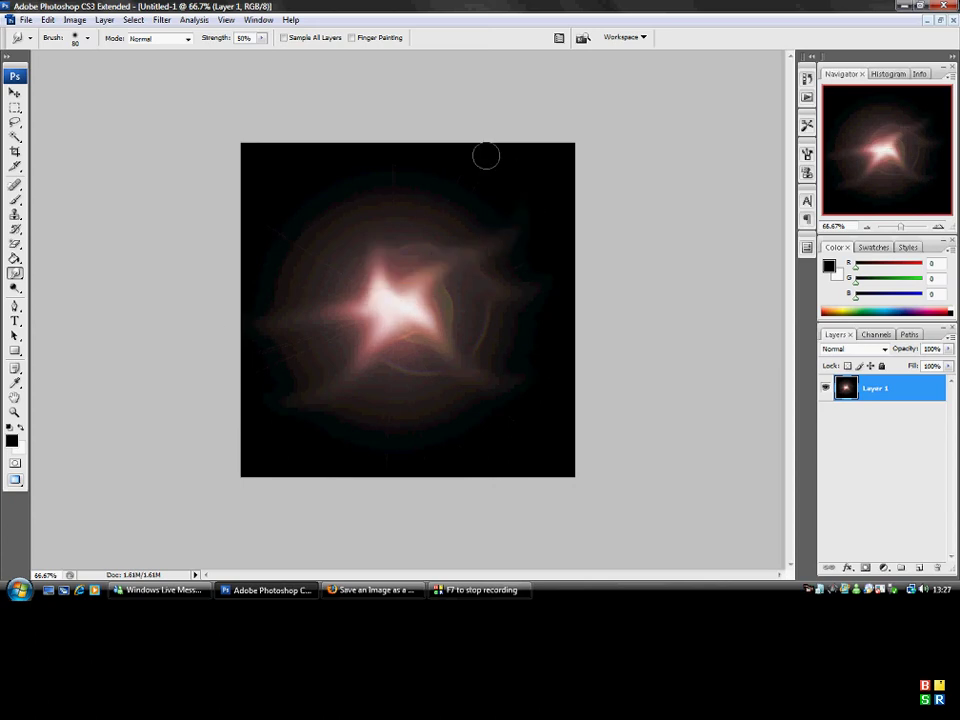
mouse_move(397, 283)
left_mouse_down()
mouse_move(482, 227)
mouse_move(506, 184)
mouse_move(478, 167)
left_mouse_up()
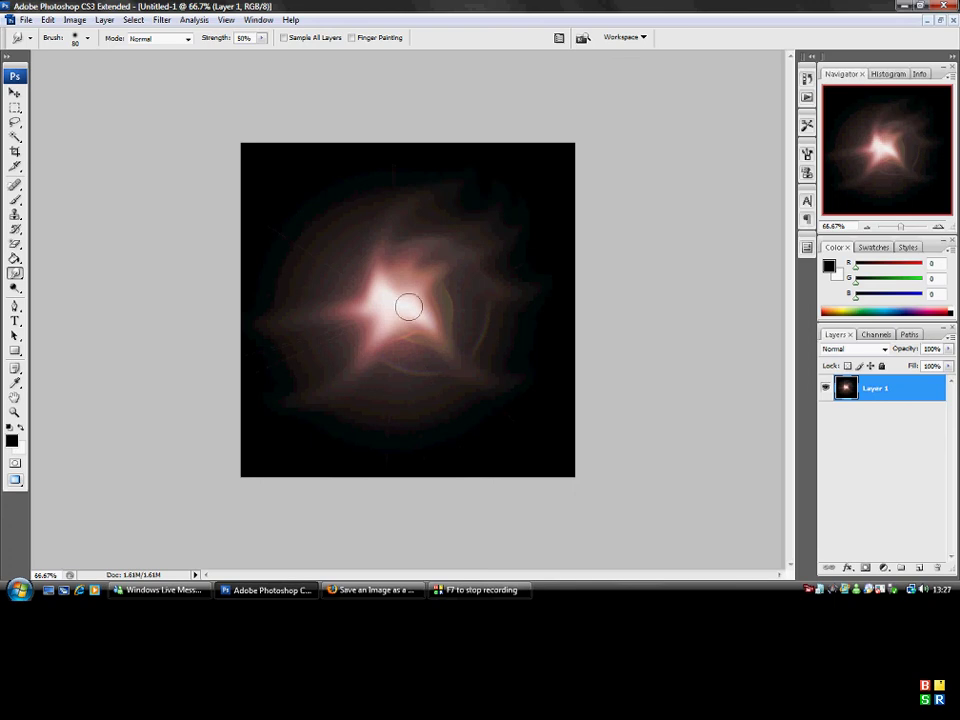
left_click_drag(449, 321, 531, 322)
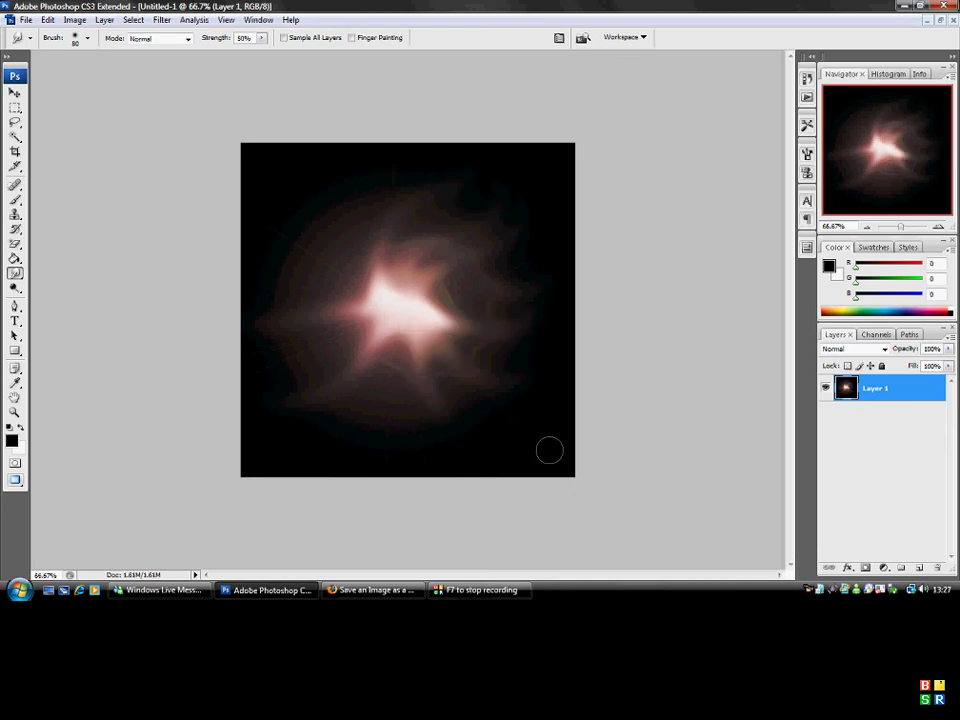
mouse_move(420, 313)
left_mouse_down()
mouse_move(395, 289)
mouse_move(279, 289)
left_mouse_up()
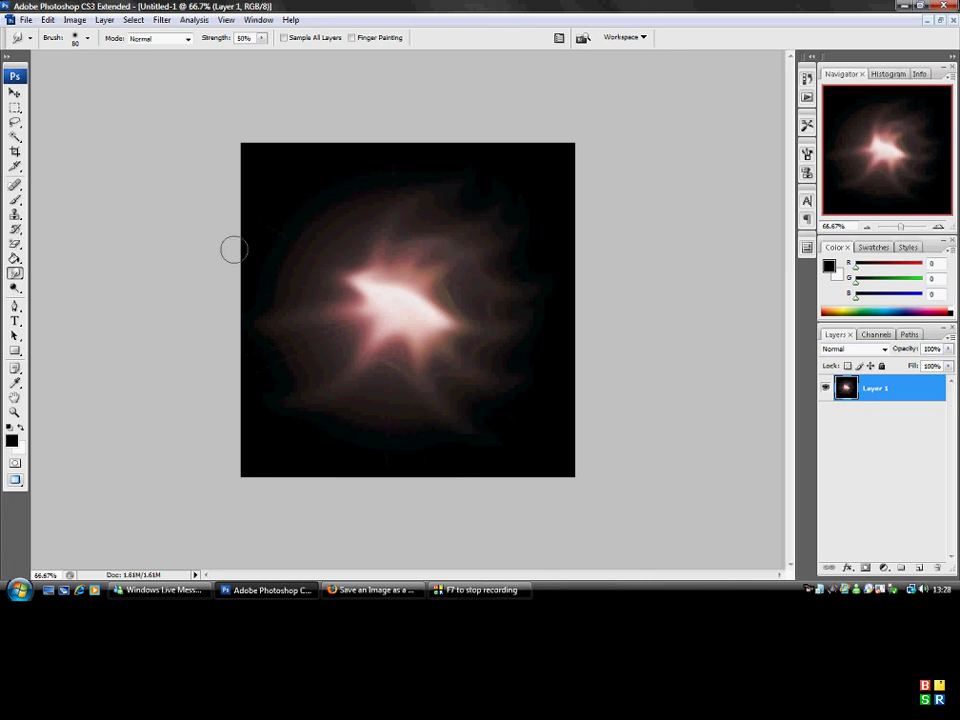
left_click_drag(388, 307, 302, 197)
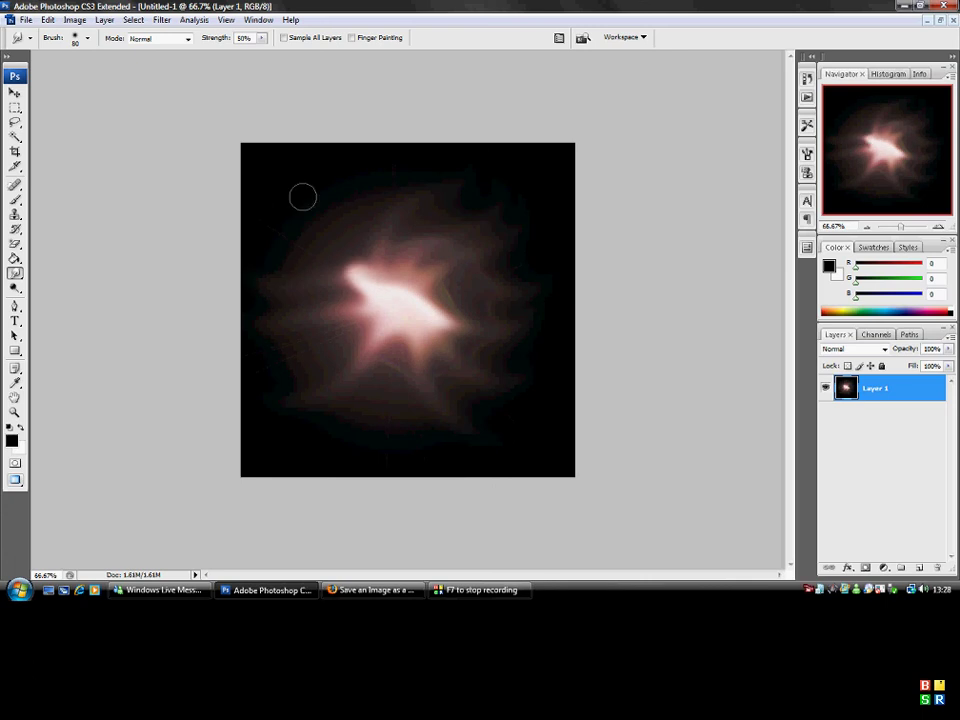
mouse_move(360, 270)
left_mouse_down()
mouse_move(353, 227)
mouse_move(387, 175)
left_mouse_up()
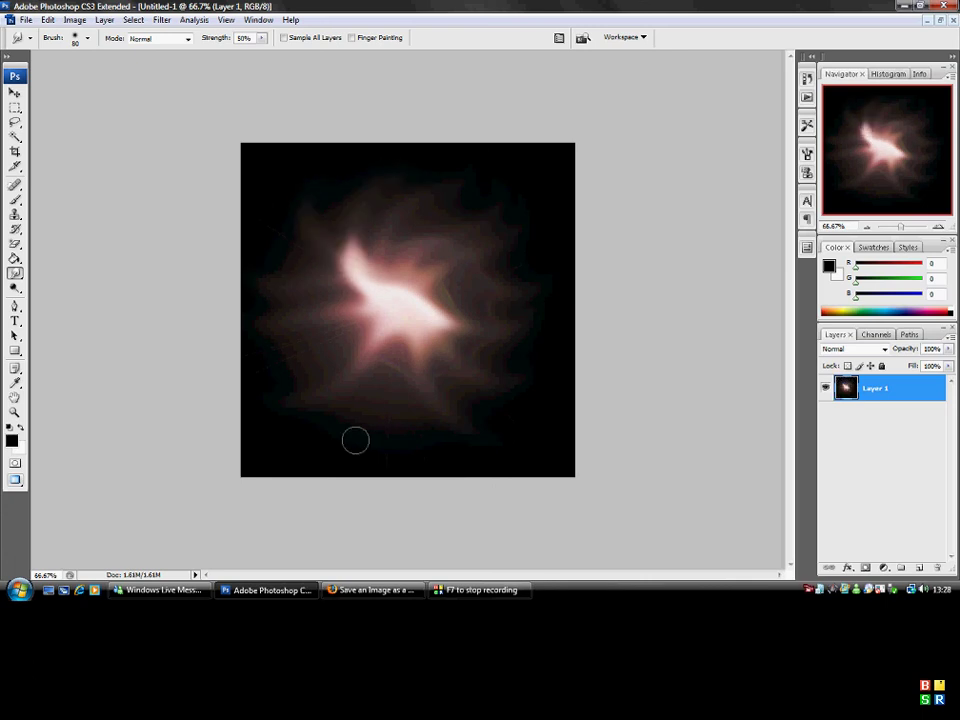
left_click_drag(360, 328, 270, 395)
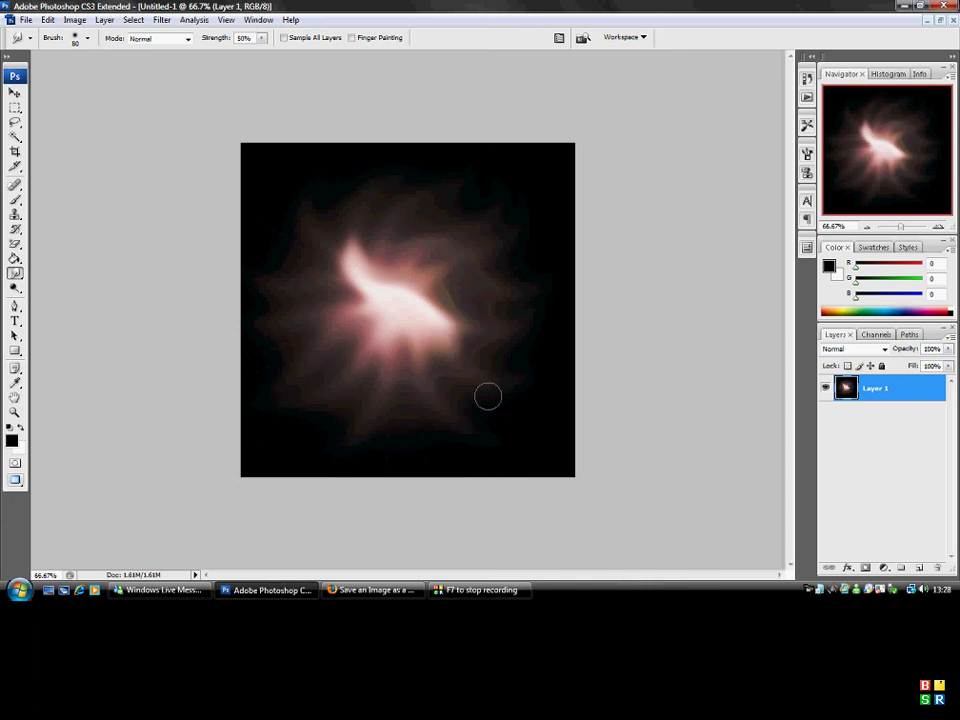
mouse_move(386, 317)
left_mouse_down()
mouse_move(375, 280)
mouse_move(281, 192)
left_mouse_up()
mouse_move(392, 291)
left_mouse_down()
mouse_move(536, 261)
mouse_move(555, 214)
left_mouse_up()
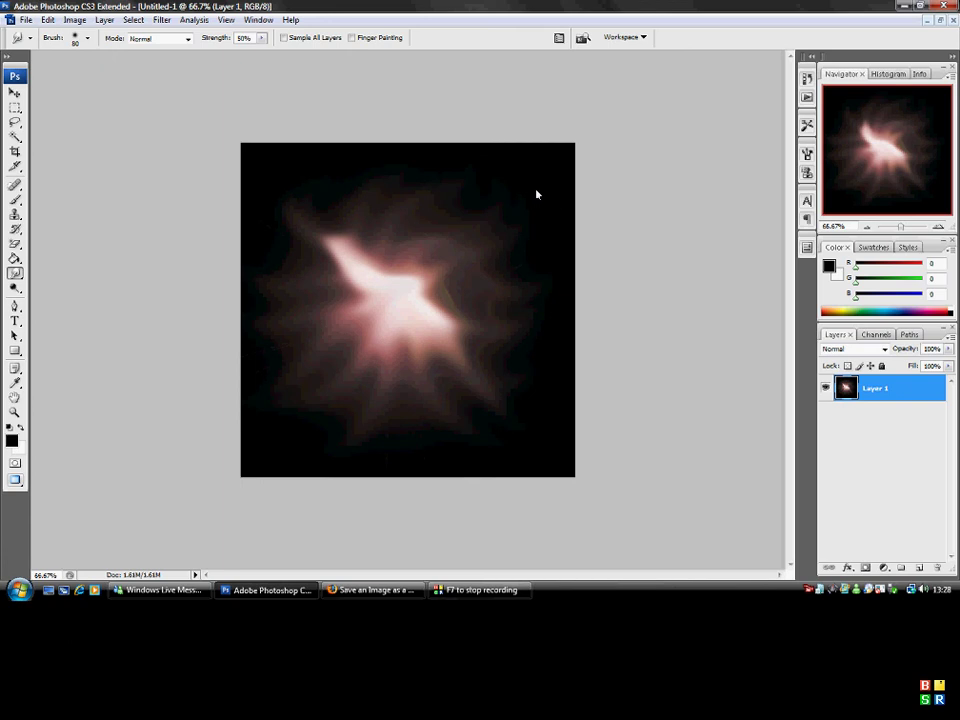
left_click_drag(392, 322, 429, 183)
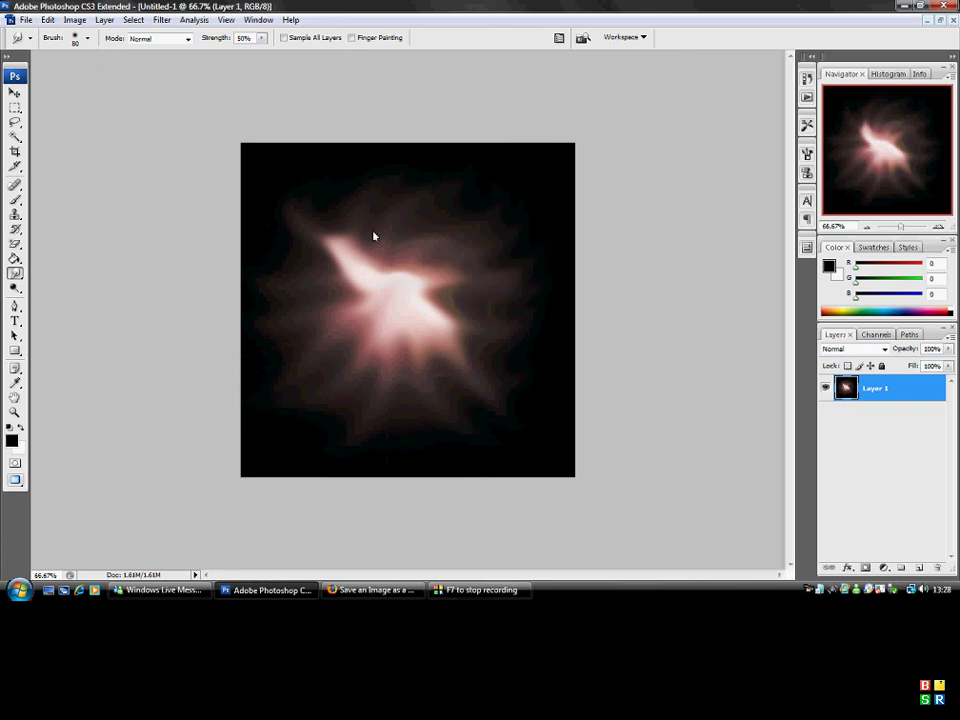
mouse_move(414, 342)
left_mouse_down()
mouse_move(462, 307)
mouse_move(566, 324)
left_mouse_up()
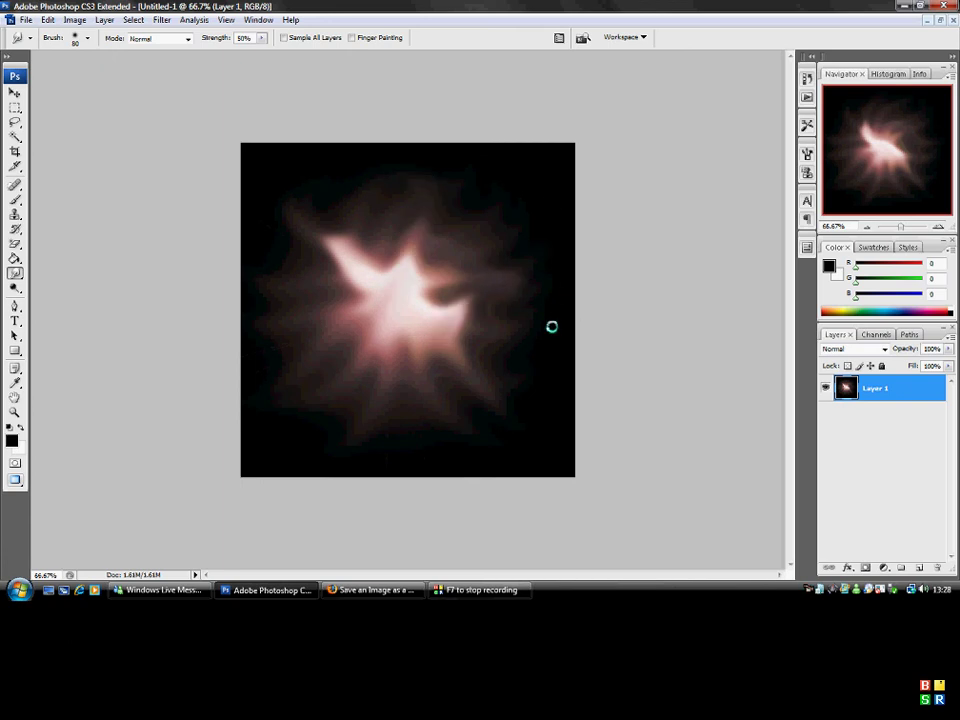
mouse_move(420, 339)
left_mouse_down()
mouse_move(301, 427)
mouse_move(270, 429)
left_mouse_up()
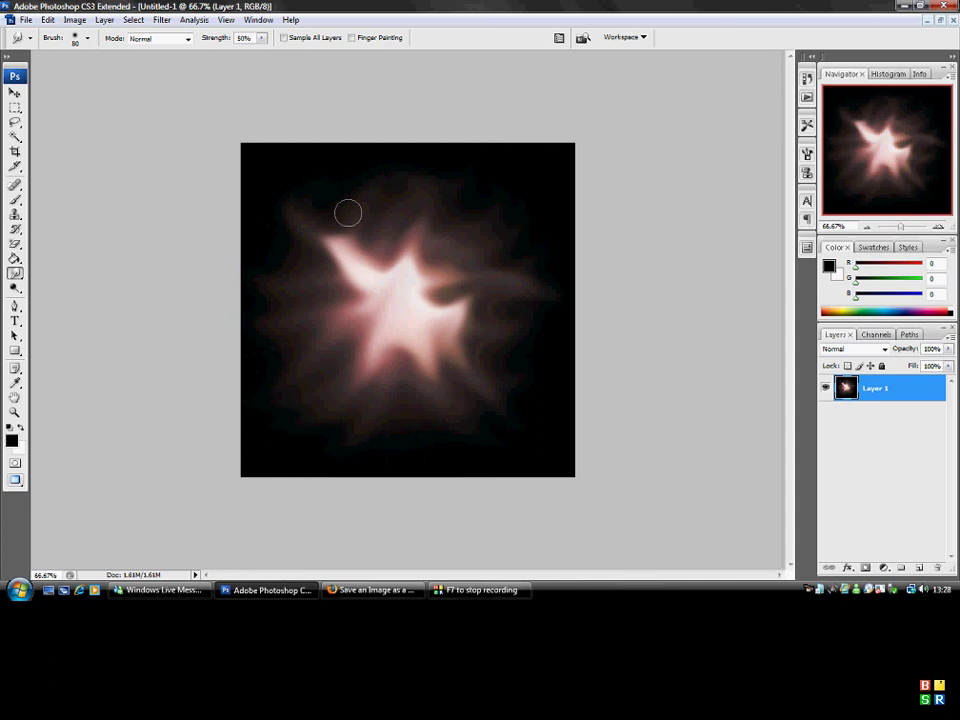
Step: Compare Artistic filter previews on the smudged flare, including Neon Glow, Poster Edges, Palette Knife, Fresco, Sponge and Rough Pastels, without applying any
left_click(162, 20)
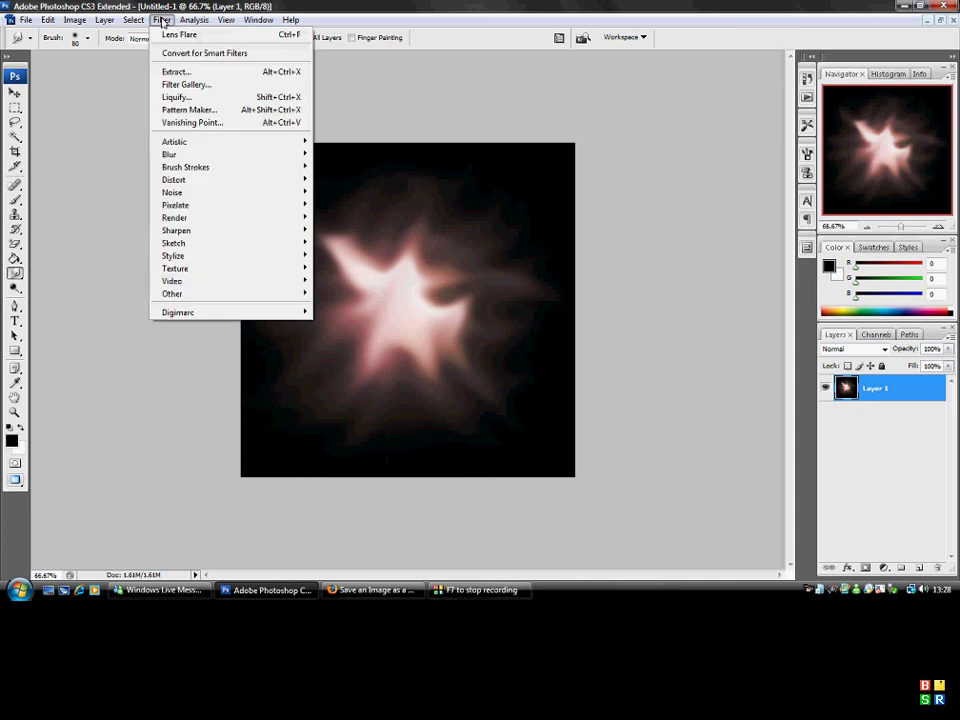
mouse_move(224, 150)
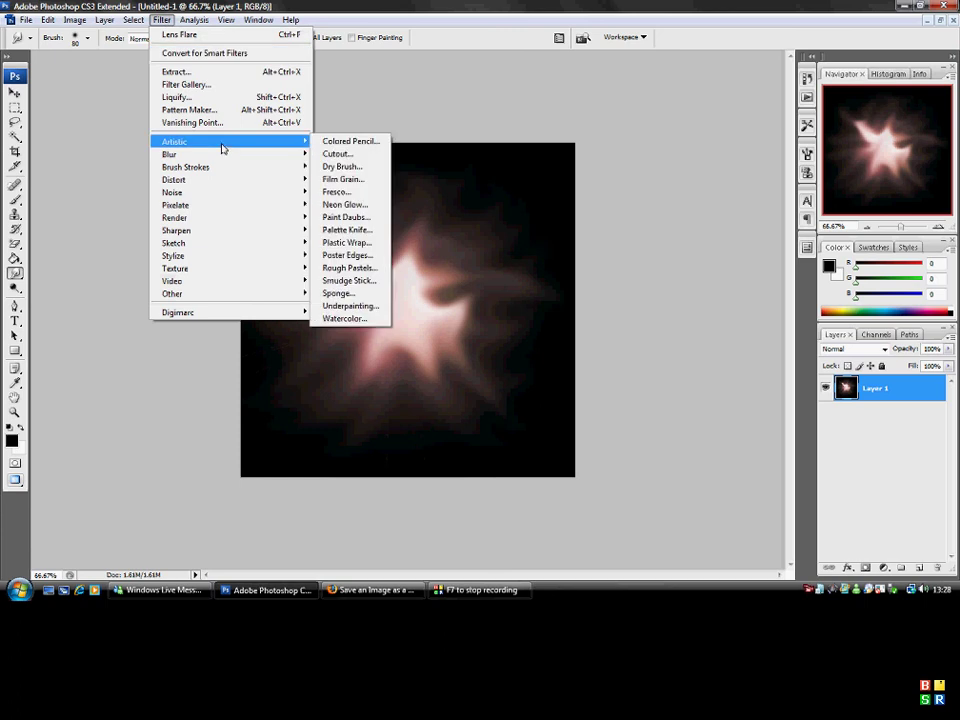
left_click(335, 204)
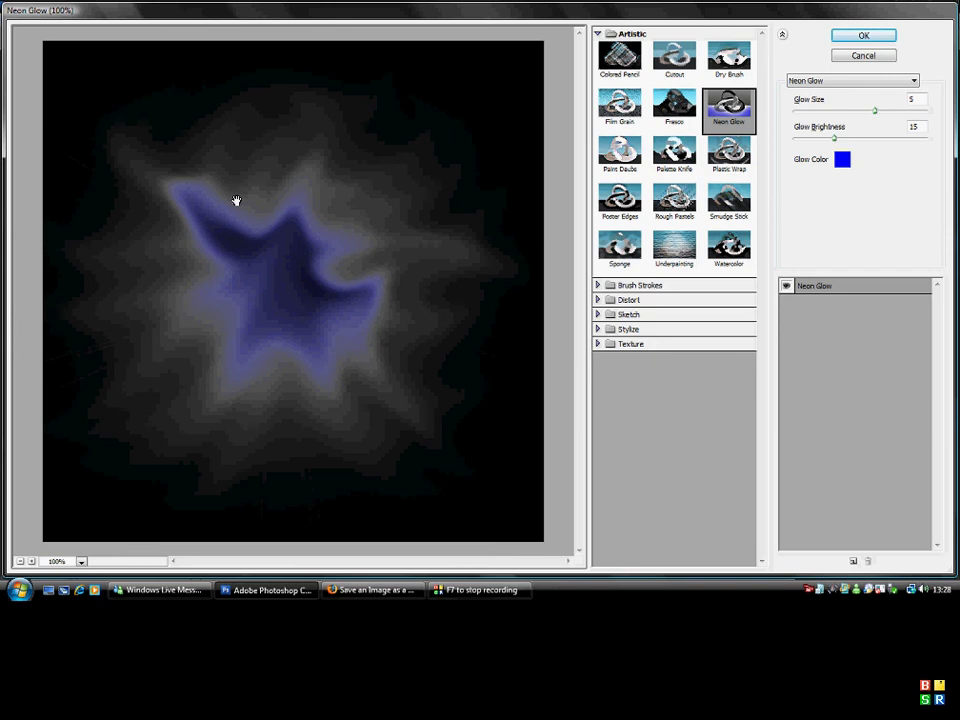
left_click(620, 200)
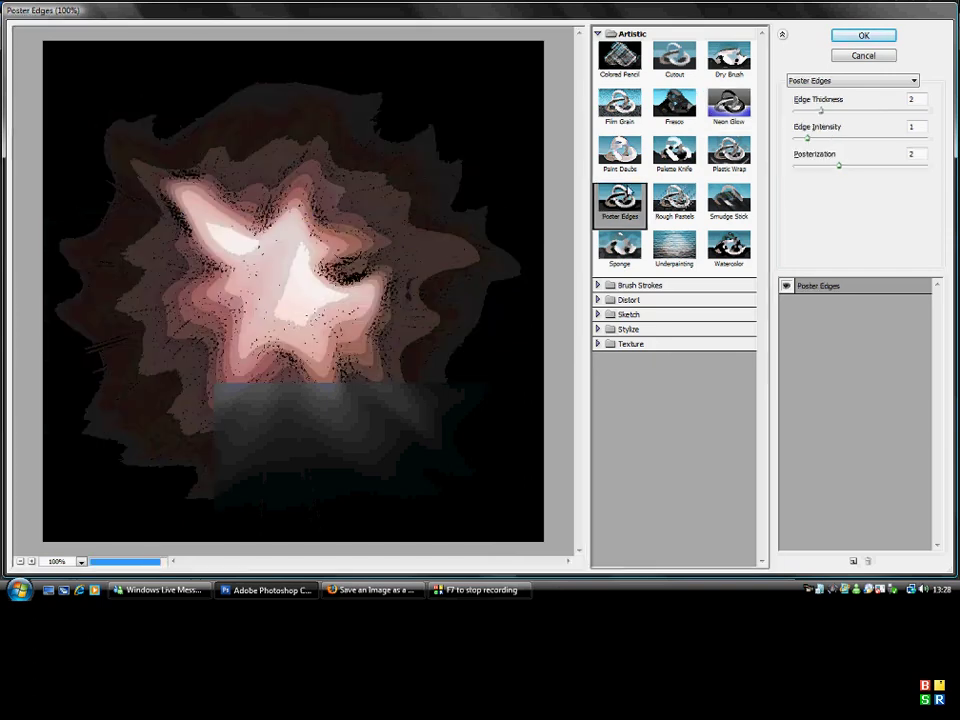
left_click(627, 158)
left_click(674, 152)
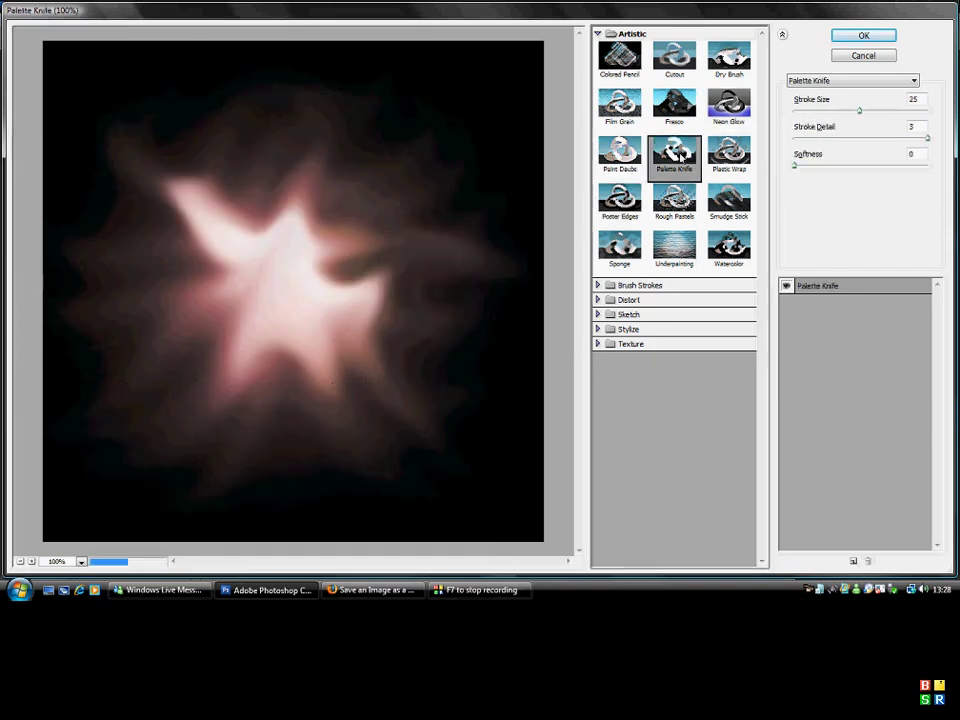
left_click(677, 116)
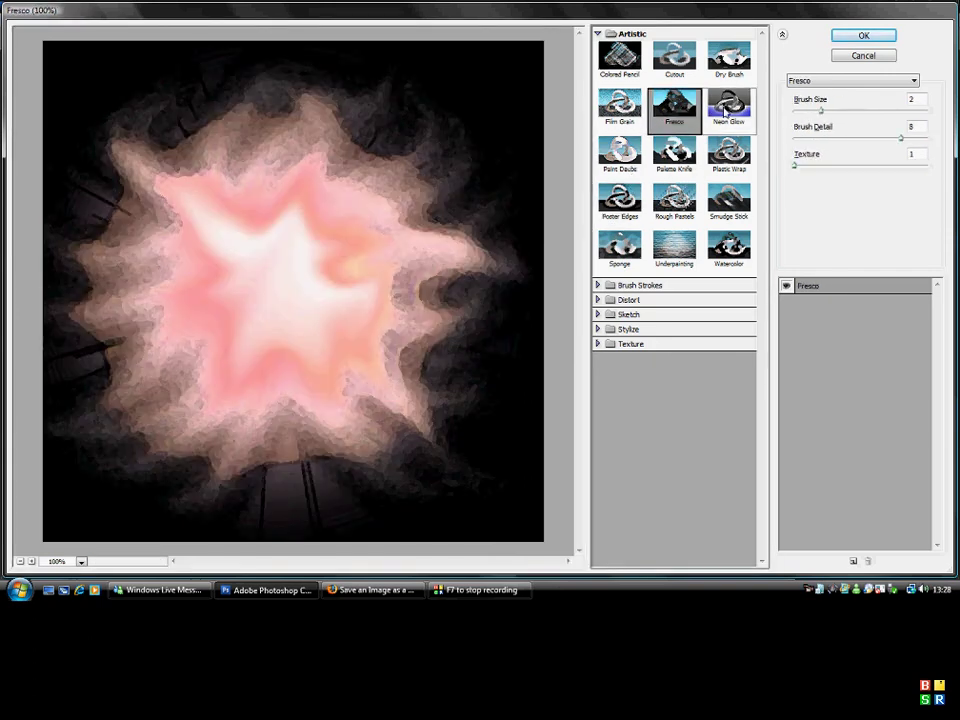
left_click(737, 250)
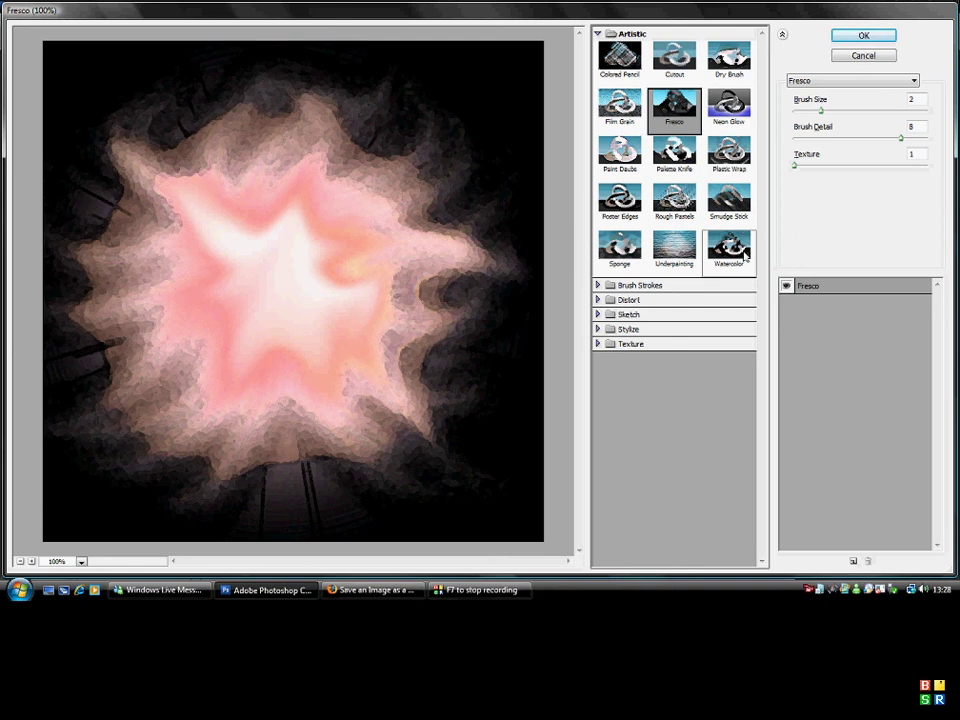
left_click(621, 247)
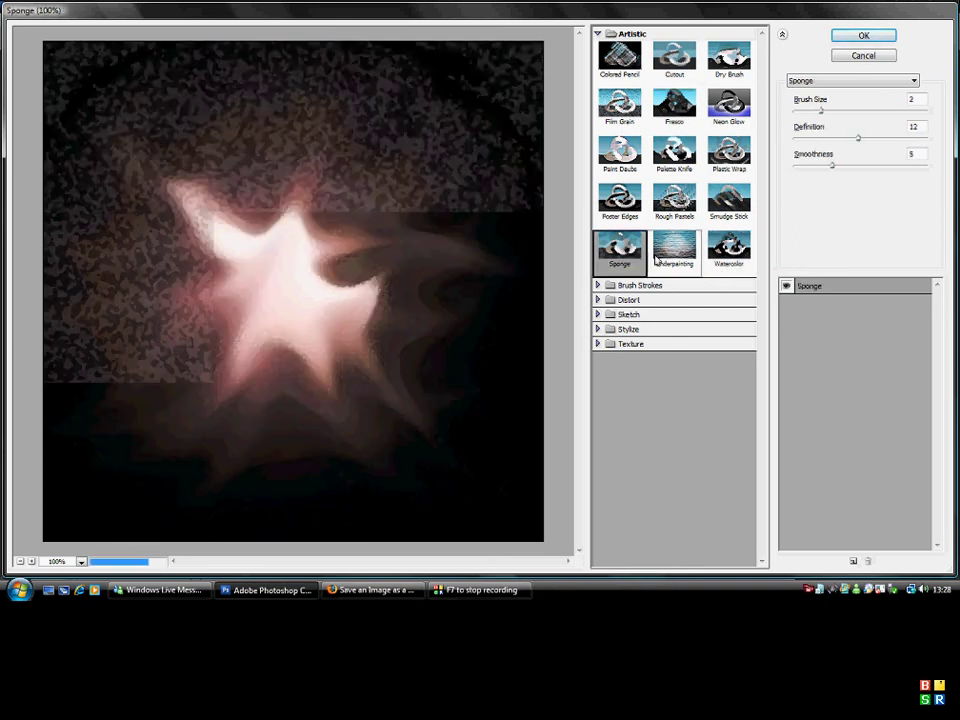
left_click(683, 210)
left_click(677, 118)
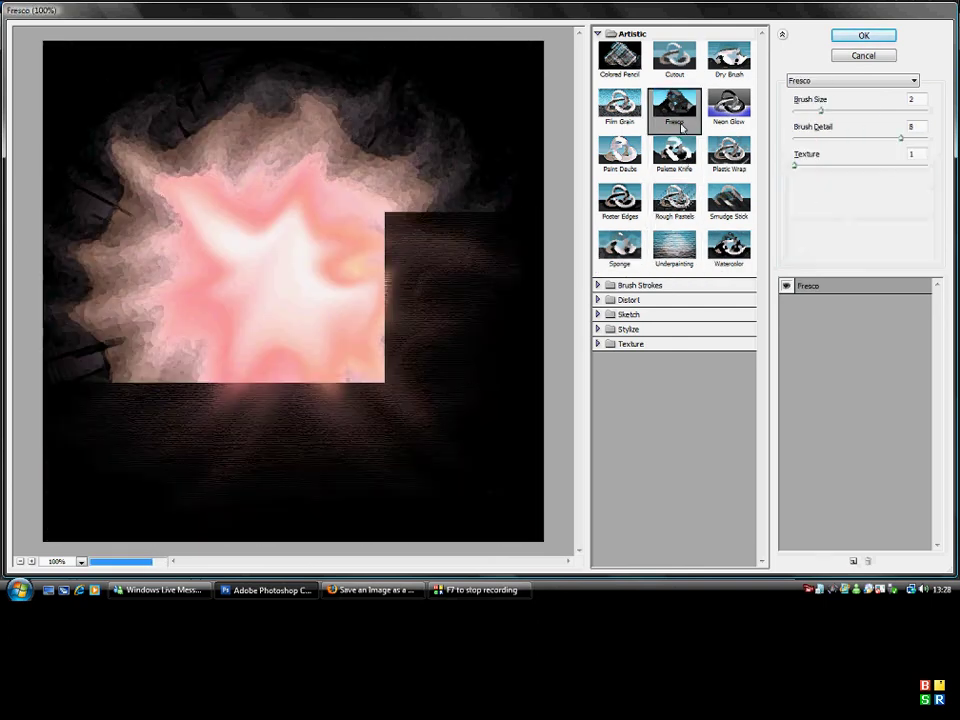
left_click(676, 205)
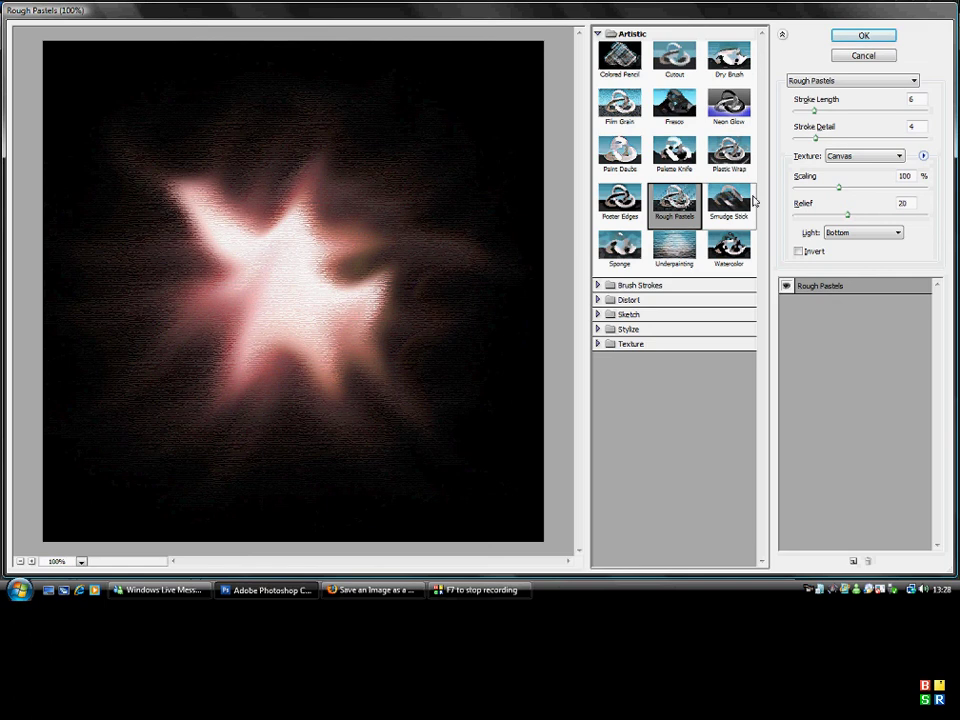
left_click(730, 152)
left_click(730, 108)
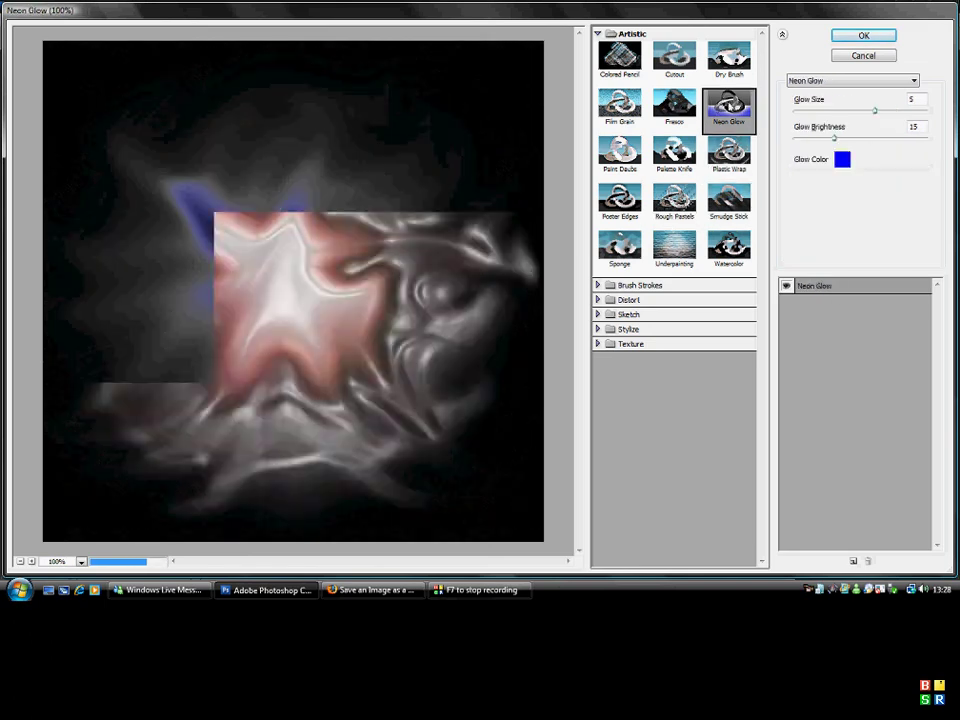
left_click(863, 55)
Step: Apply the Chrome sketch filter to the smudged flare layer with Detail 4 and Smoothness 7
left_click(162, 21)
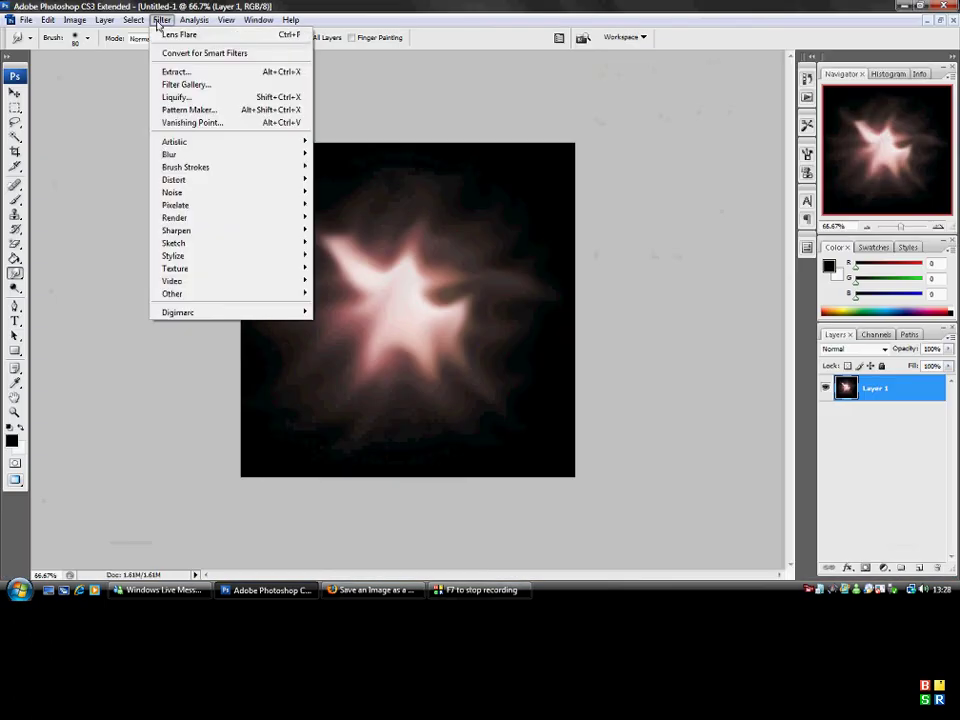
mouse_move(212, 156)
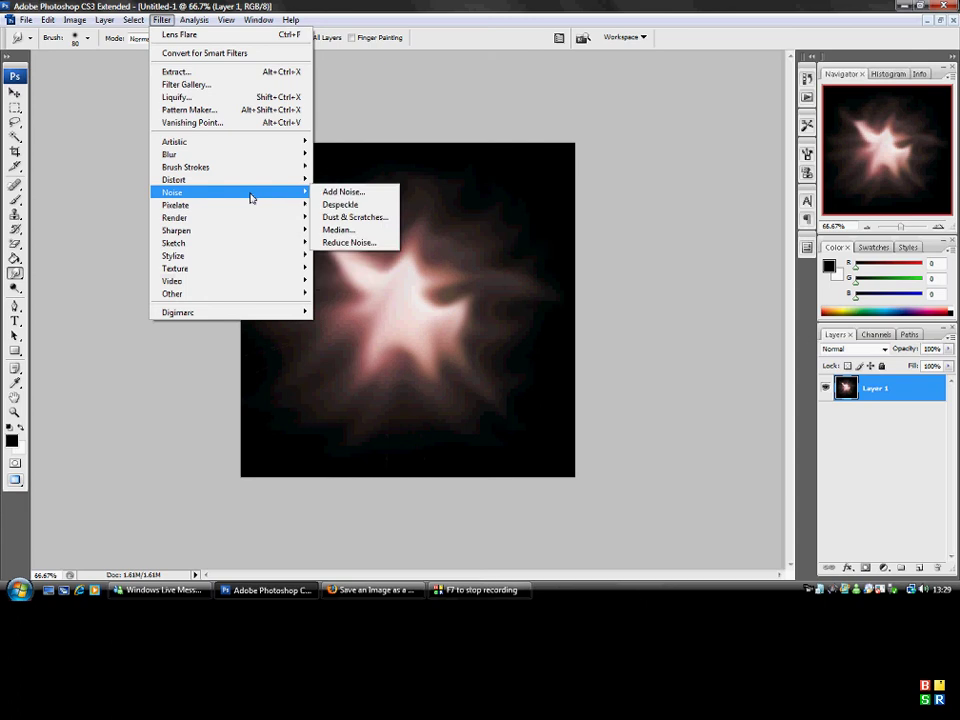
mouse_move(253, 206)
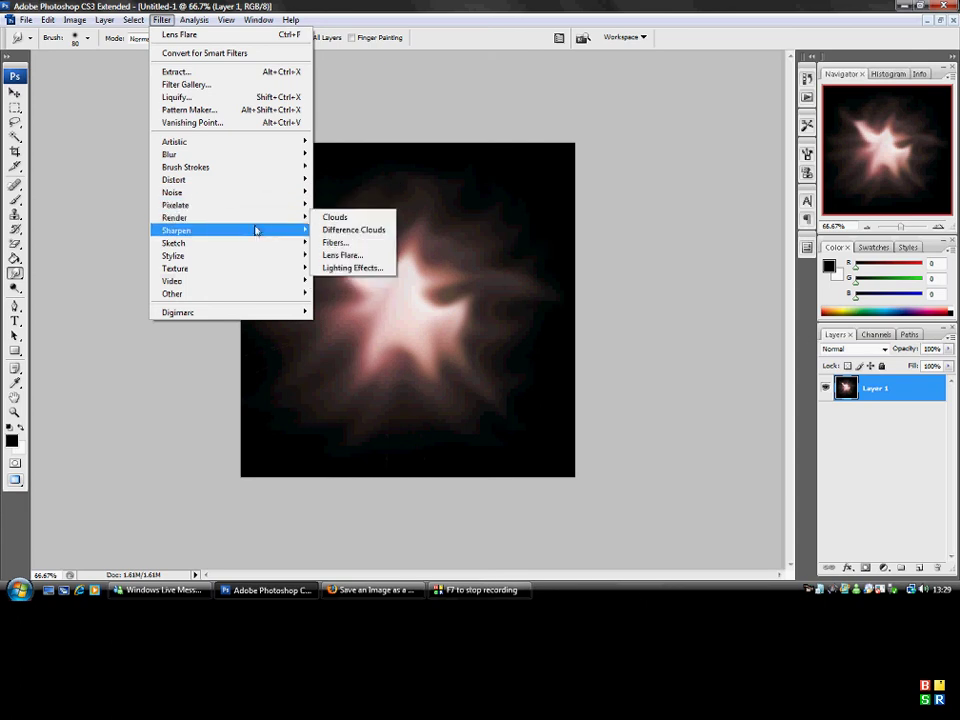
mouse_move(256, 238)
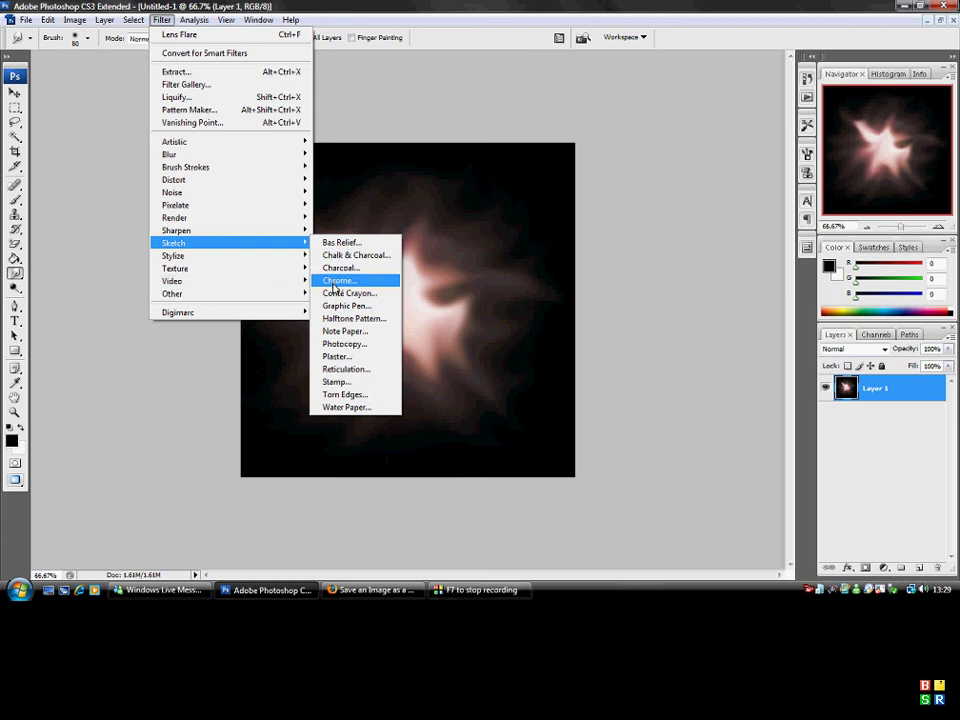
left_click(334, 282)
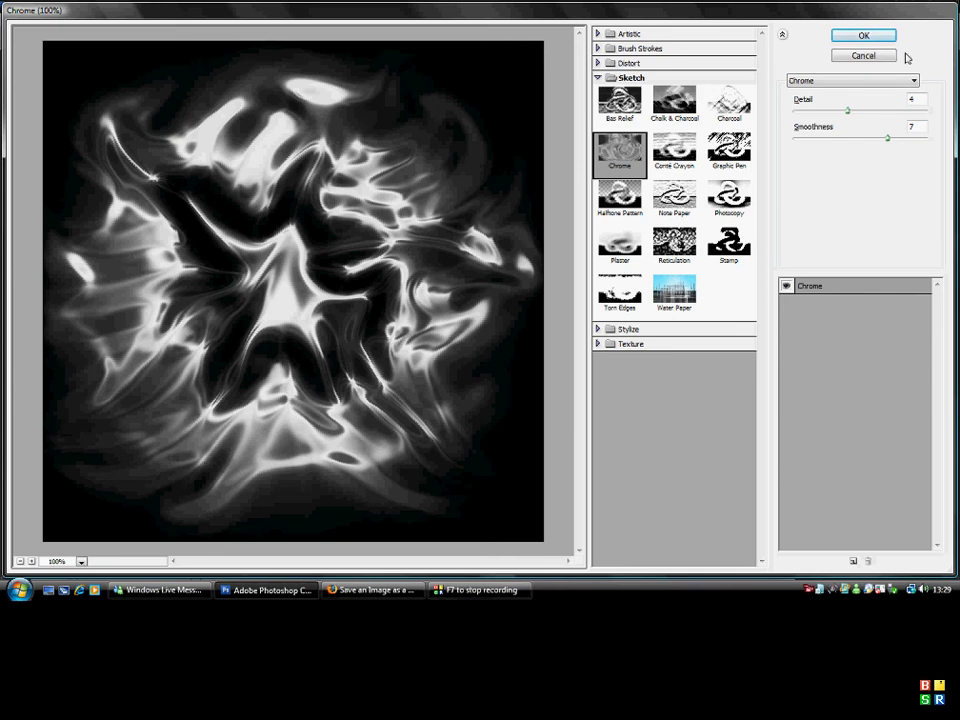
left_click(878, 38)
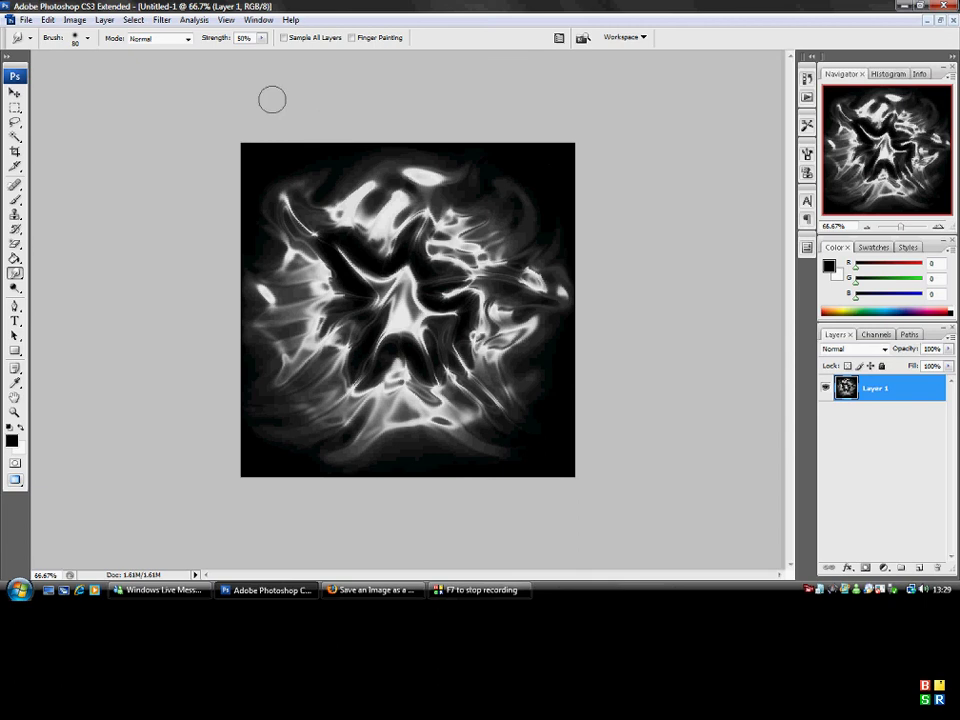
Step: Tint the chrome image purple with a midtone Color Balance of +100 red, -100 magenta and +91 blue
left_click(72, 20)
mouse_move(120, 54)
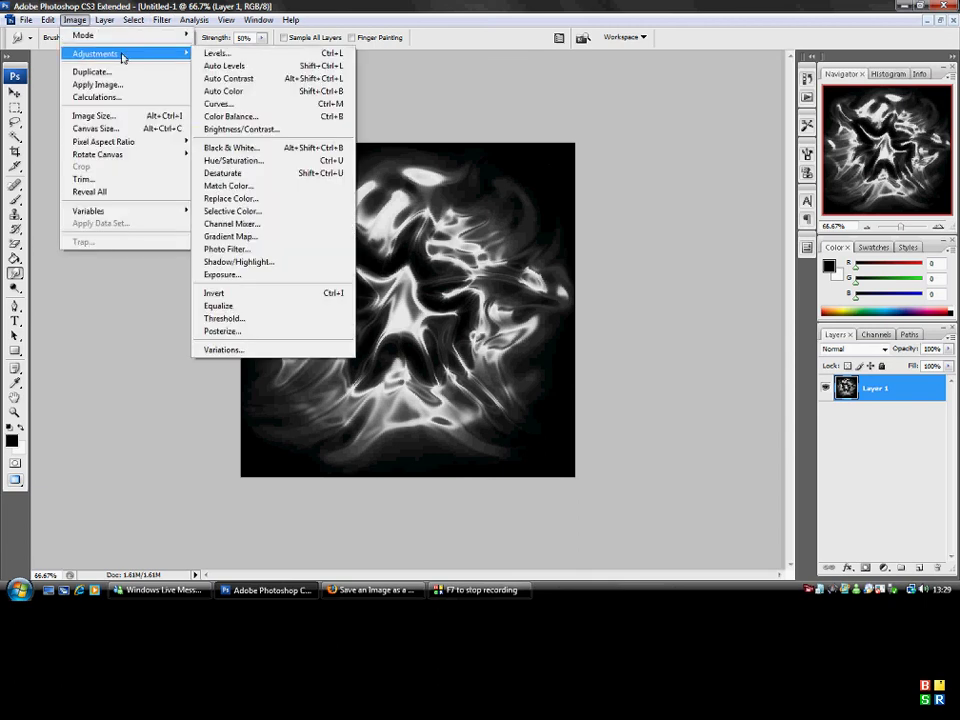
left_click(246, 116)
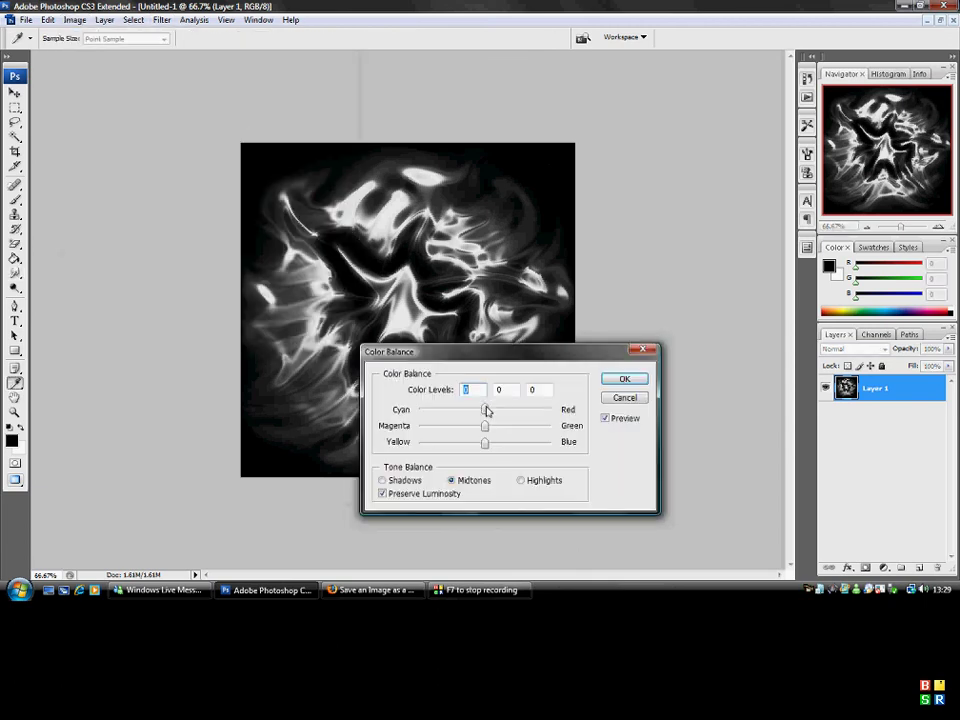
left_click_drag(487, 410, 560, 412)
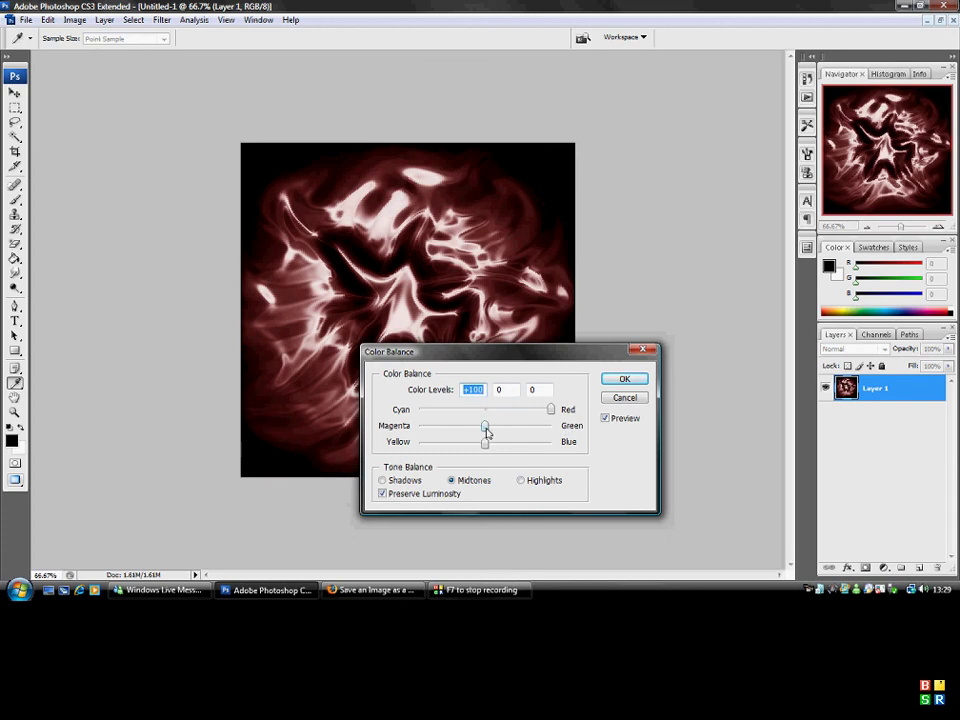
left_click_drag(487, 430, 419, 427)
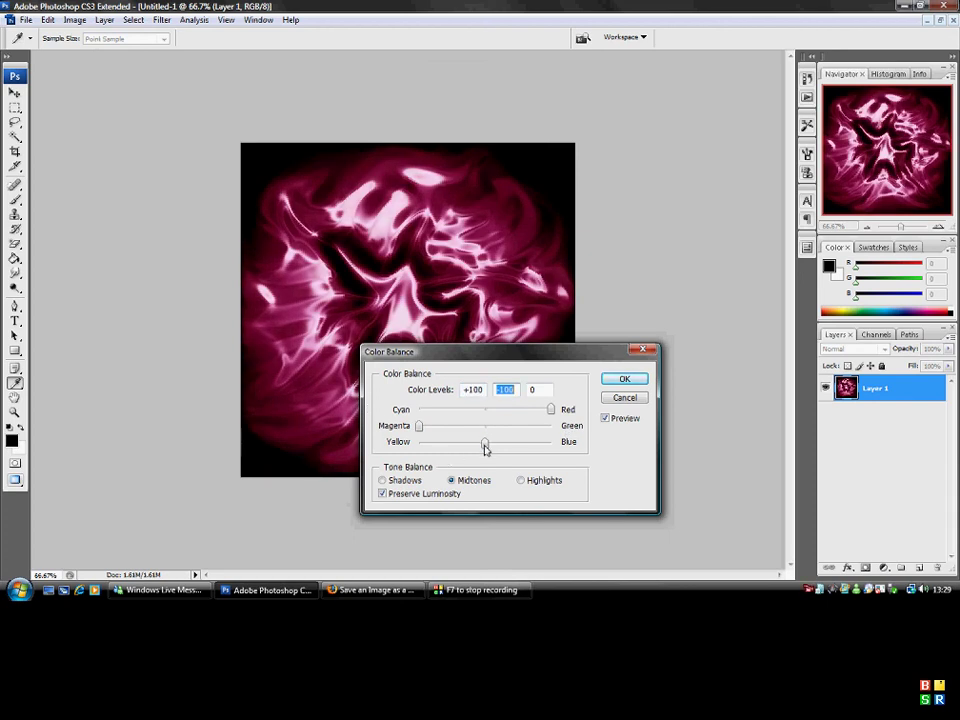
left_click_drag(485, 447, 548, 448)
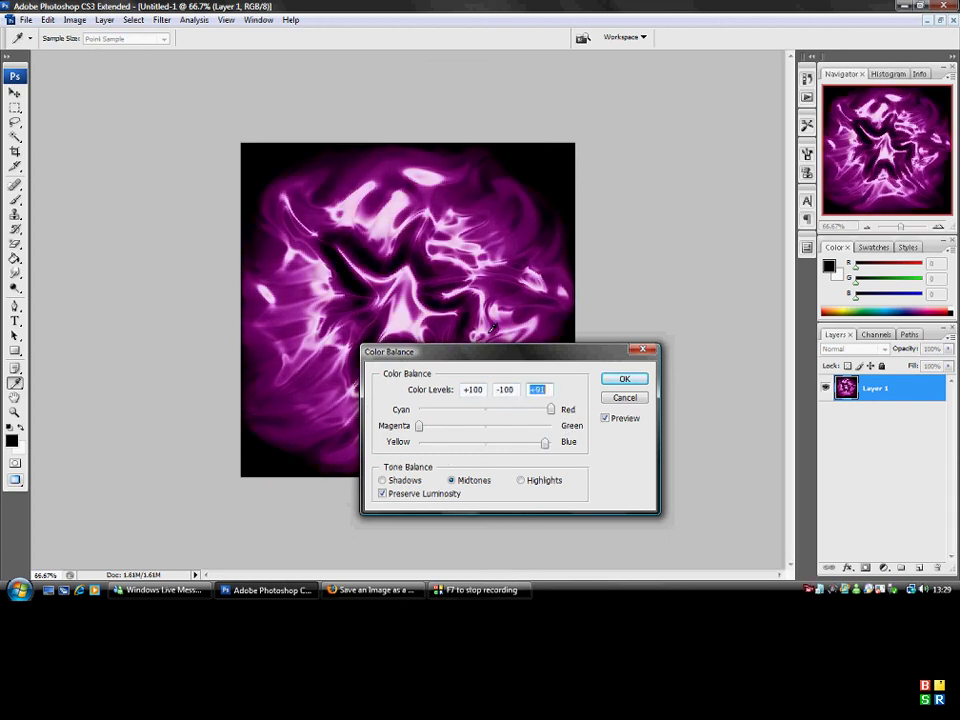
left_click(624, 379)
key("r")
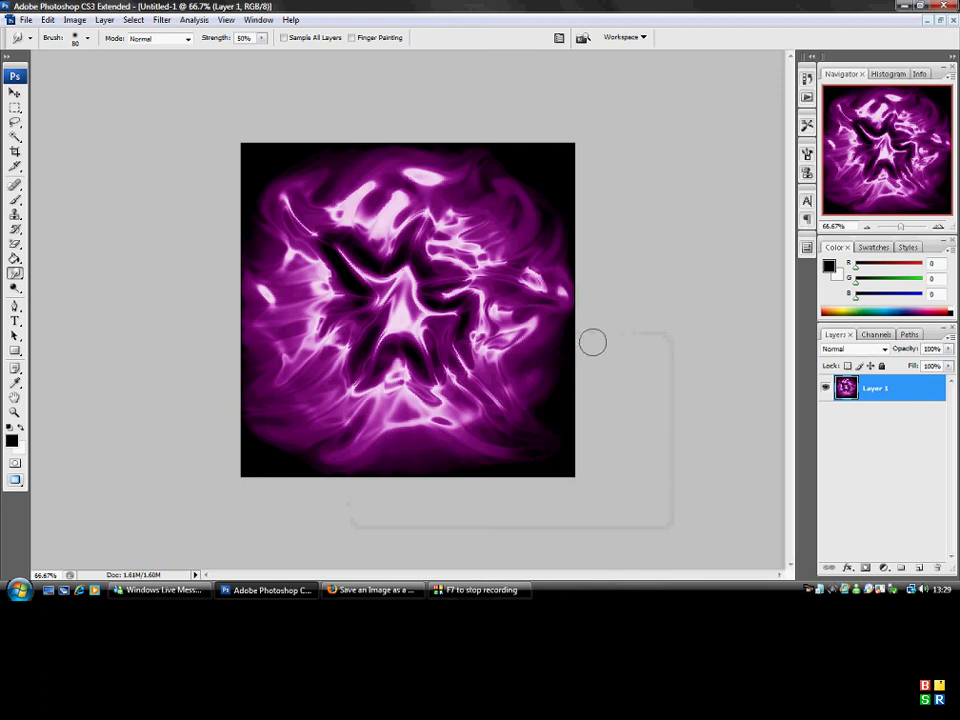